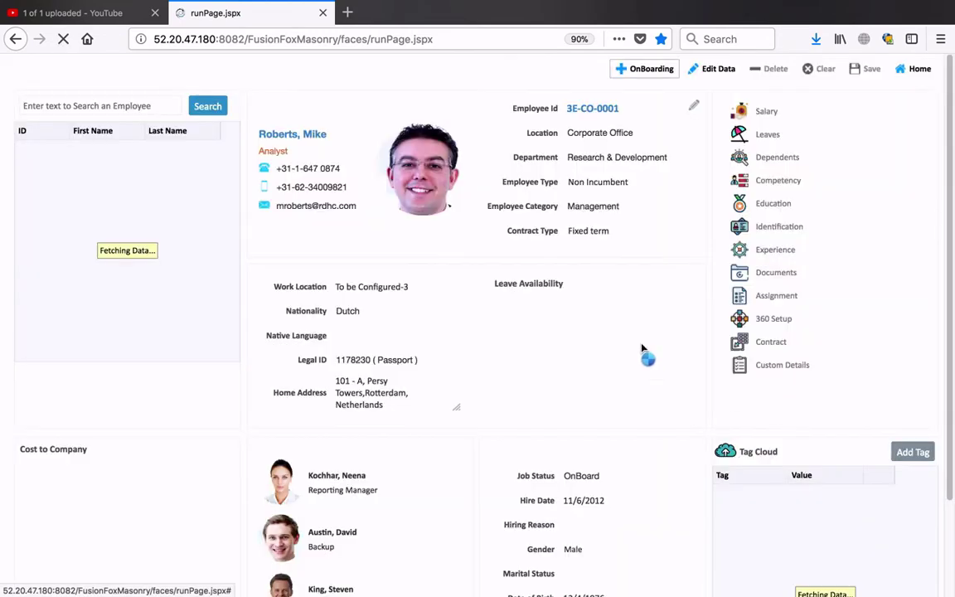
- Begin OnBoarding, raise the Profile Information dialog, and enter the new employee's ID
click(645, 73)
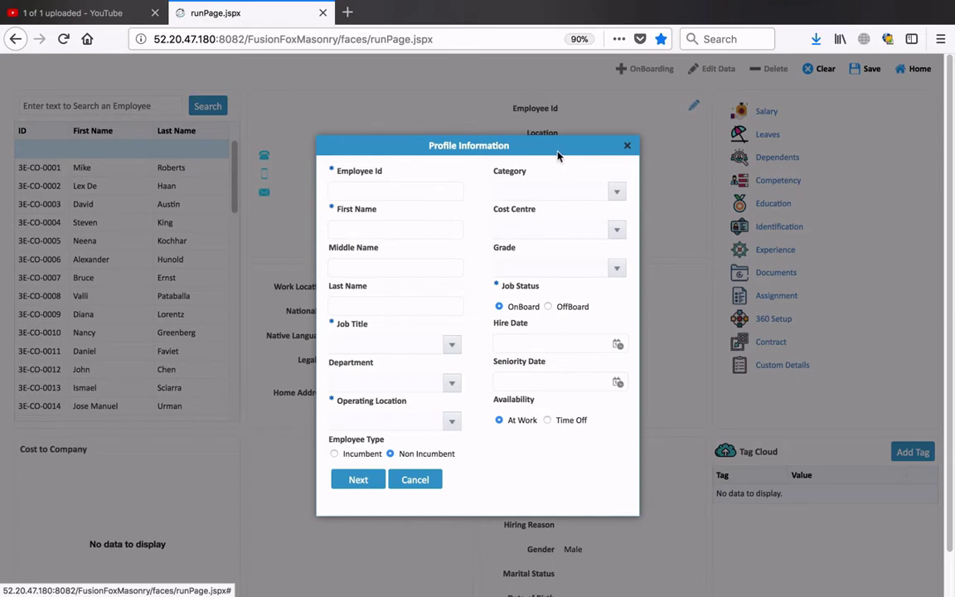
drag(563, 155, 552, 106)
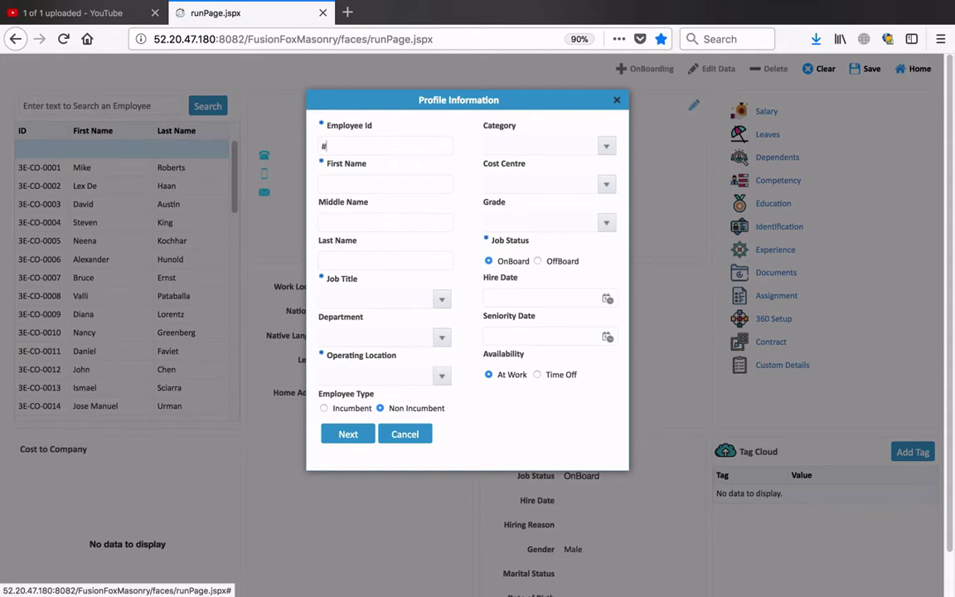
text(#)
key(BackSpace)
text(3E-CO-0050)
drag(372, 146, 315, 142)
click(373, 146)
- Enter the employee's first and last name in the profile form
drag(385, 149, 316, 146)
click(373, 146)
triple_click(373, 147)
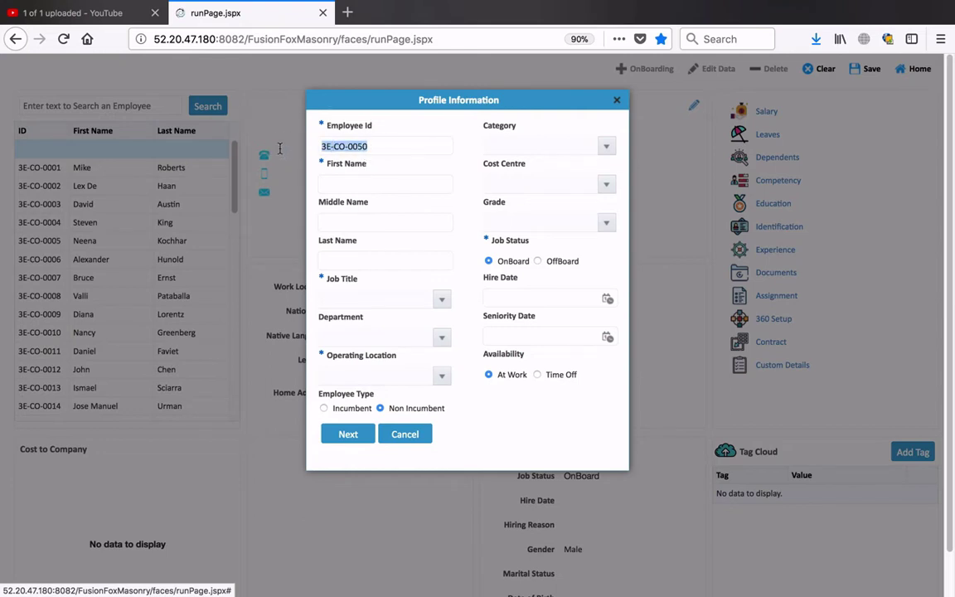
click(349, 184)
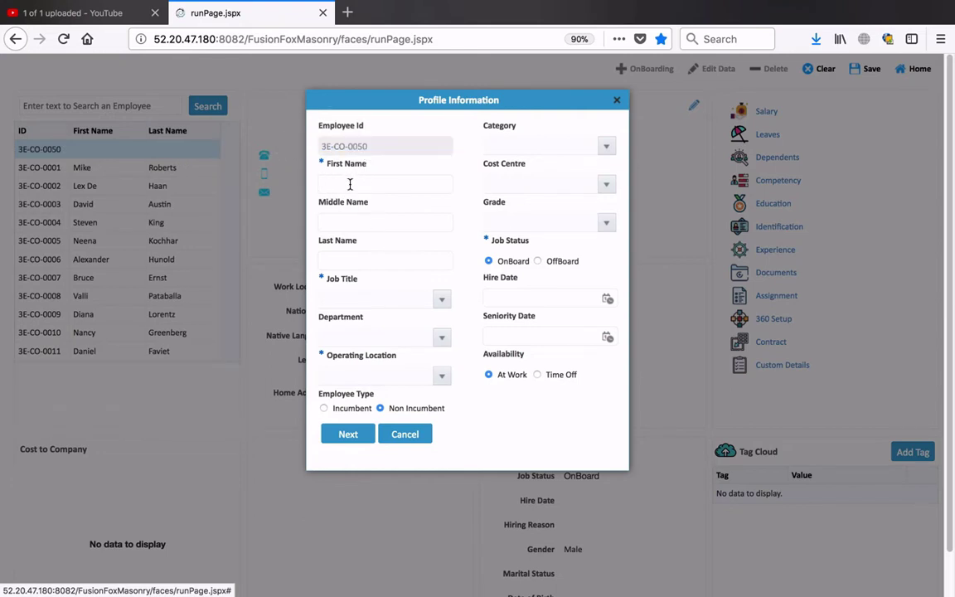
text(RU)
key(BackSpace)
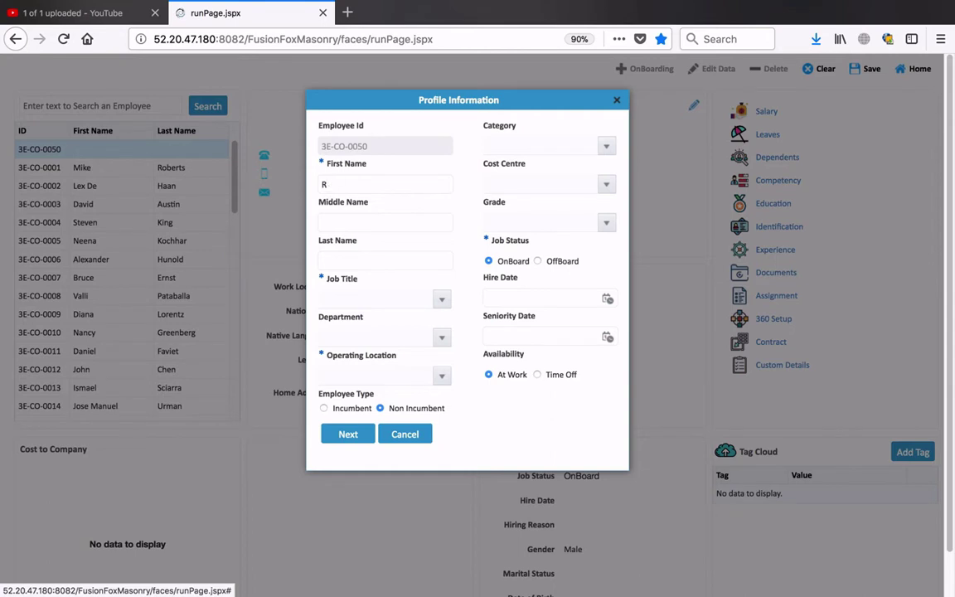
click(355, 260)
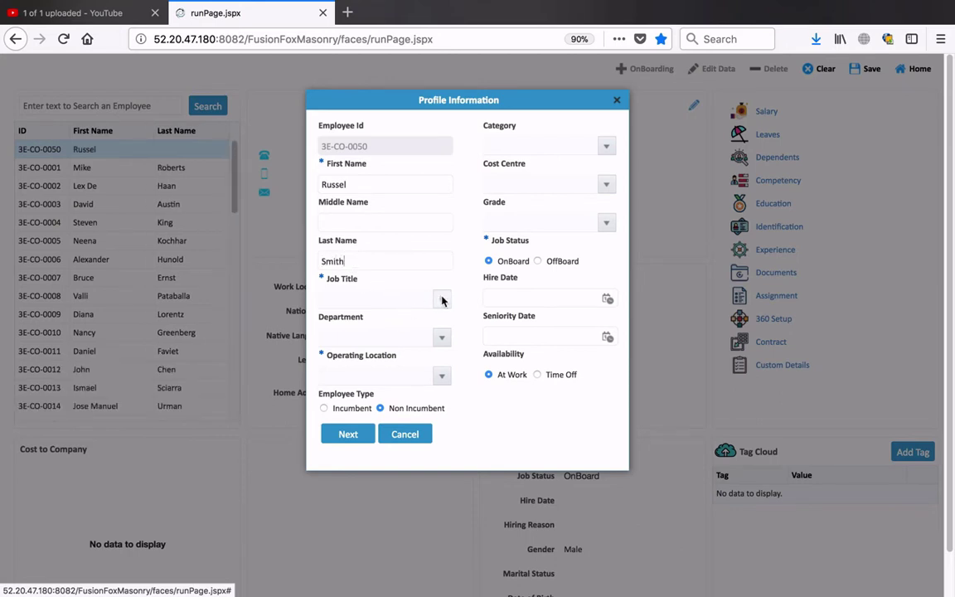
- Set title Analyst, department Research & Development, location Corporate Office, and type Incumbent
click(442, 299)
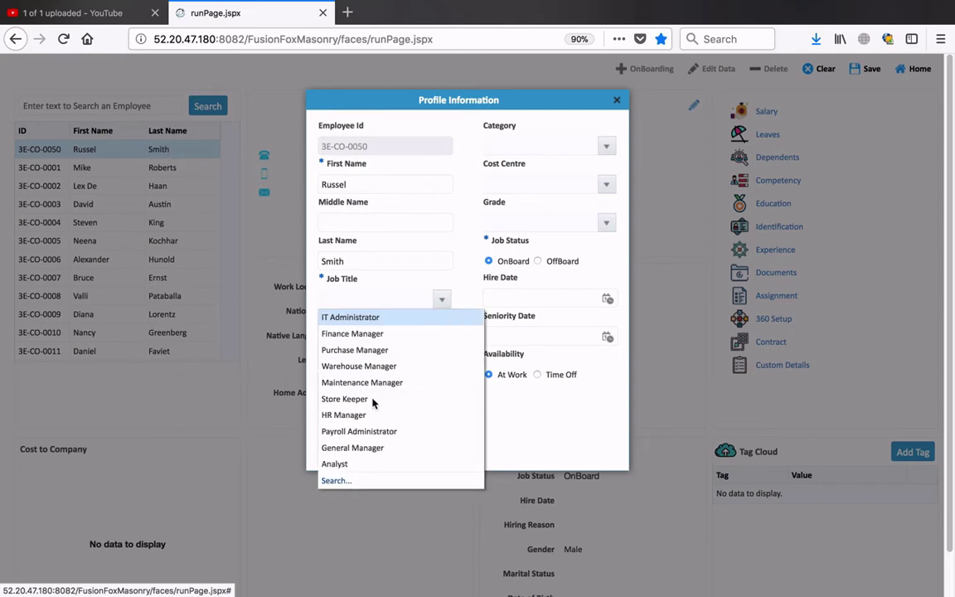
click(335, 464)
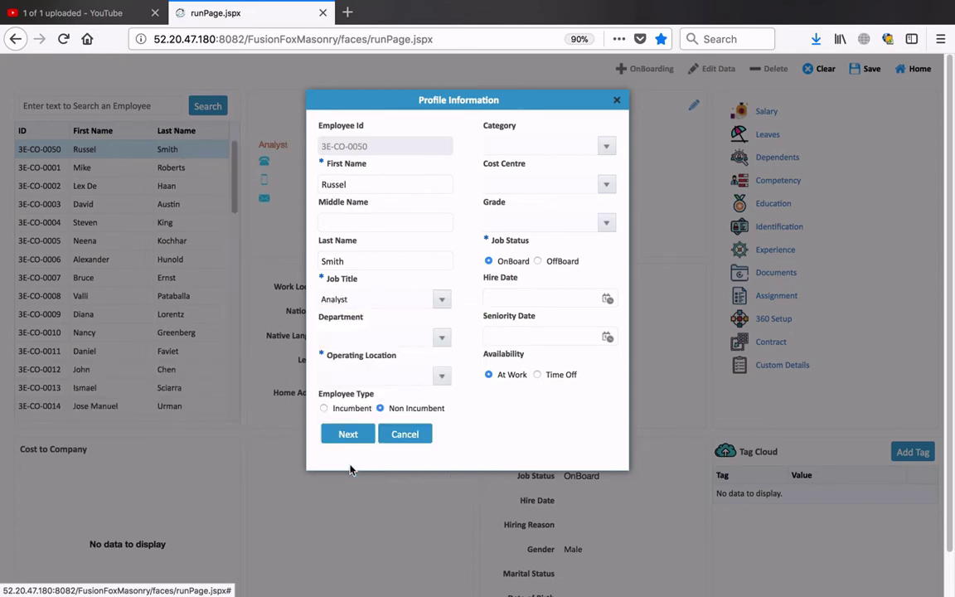
click(441, 339)
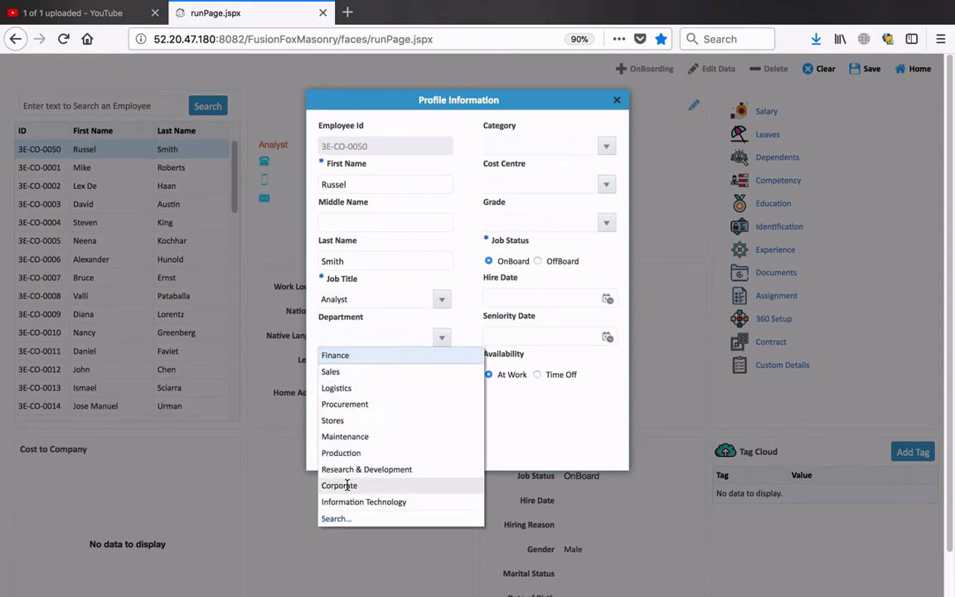
click(358, 469)
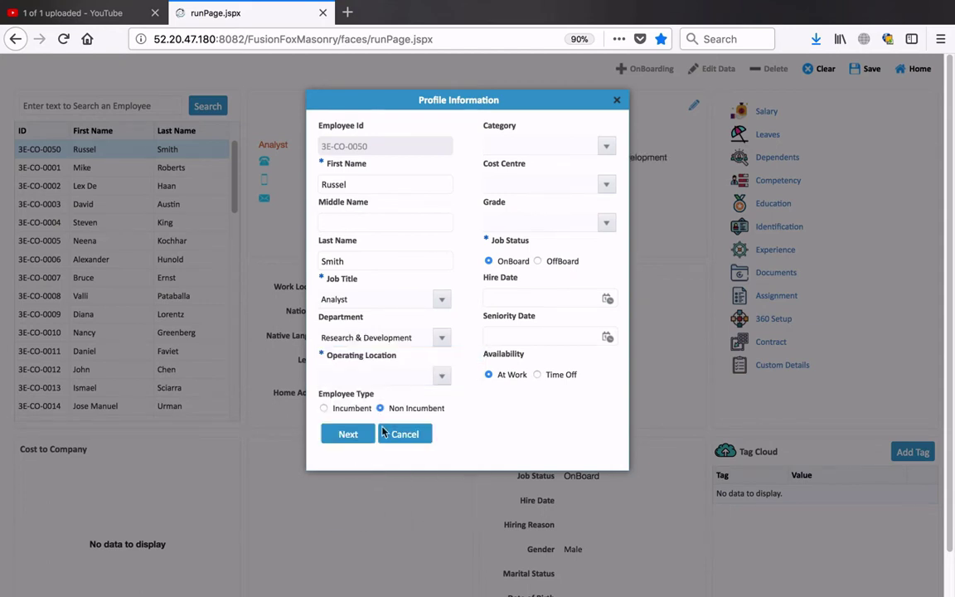
click(441, 378)
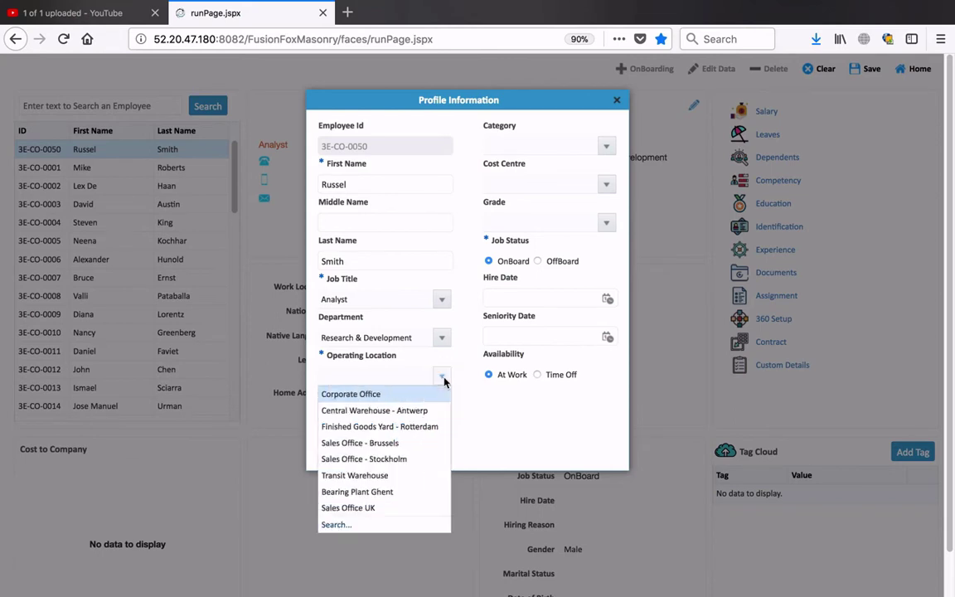
click(388, 395)
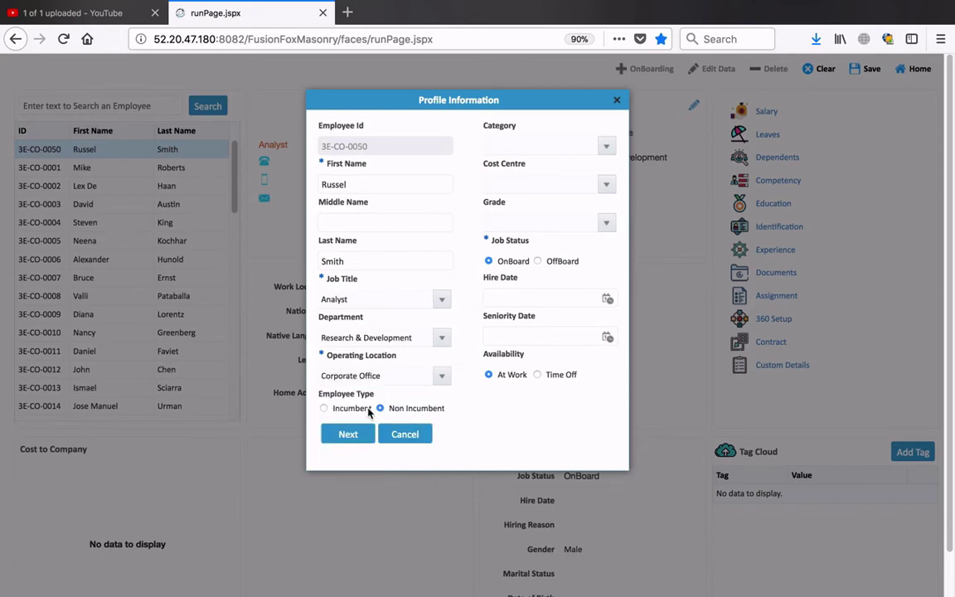
click(324, 408)
- Choose Staff as the employee category and check the empty Cost Centre list
click(606, 146)
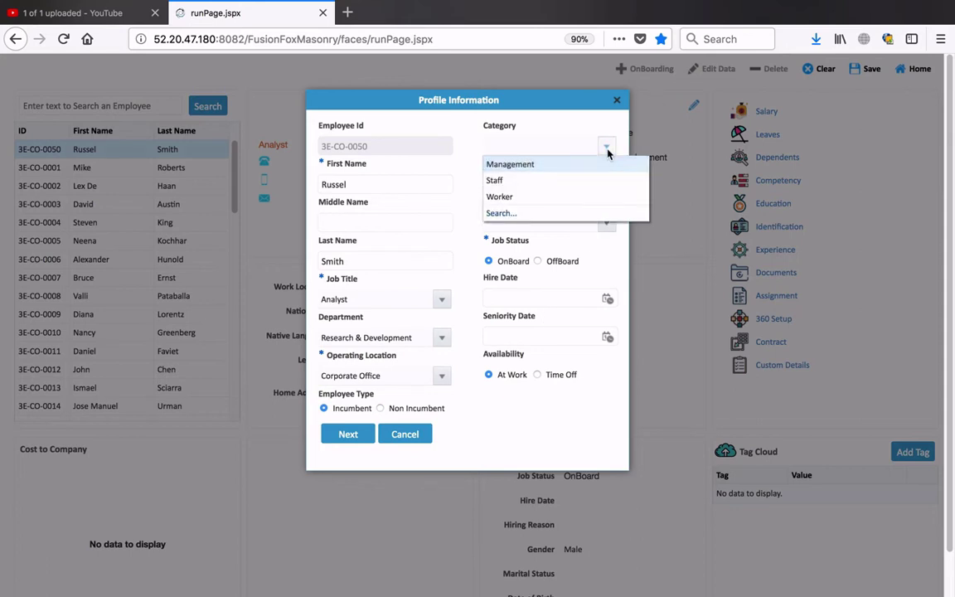
click(506, 181)
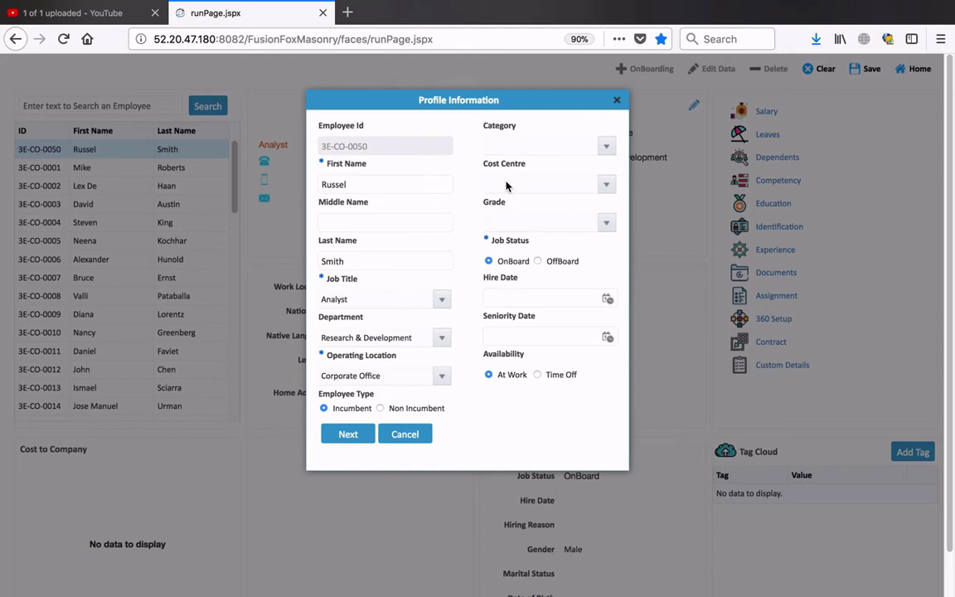
click(605, 186)
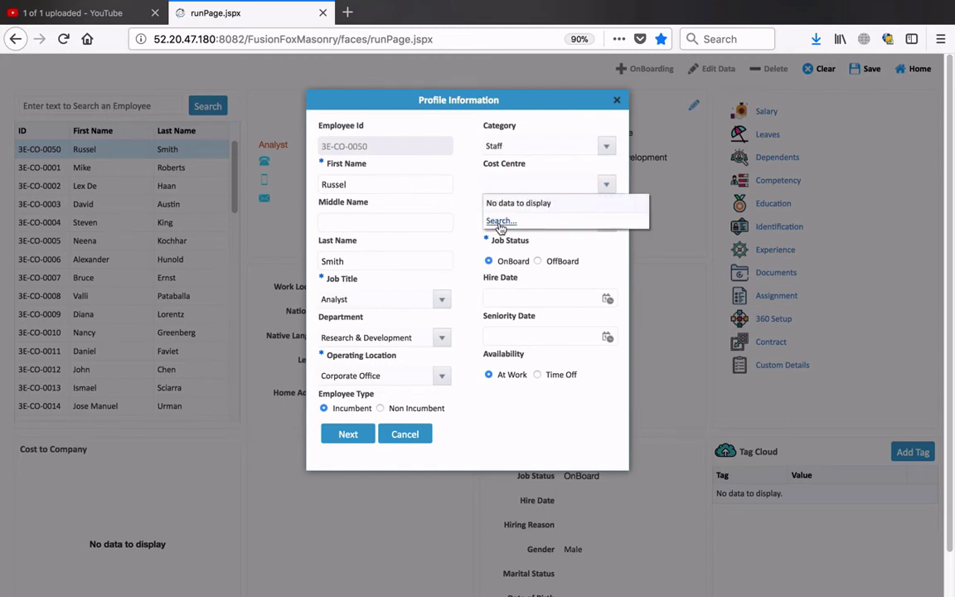
click(557, 110)
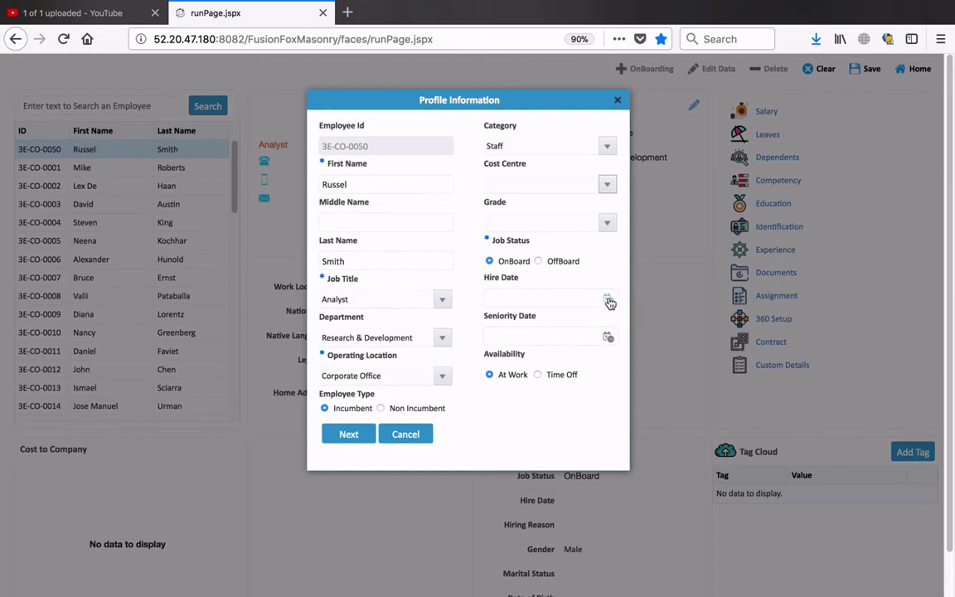
- Set the hire date to 1 December 2017
click(609, 300)
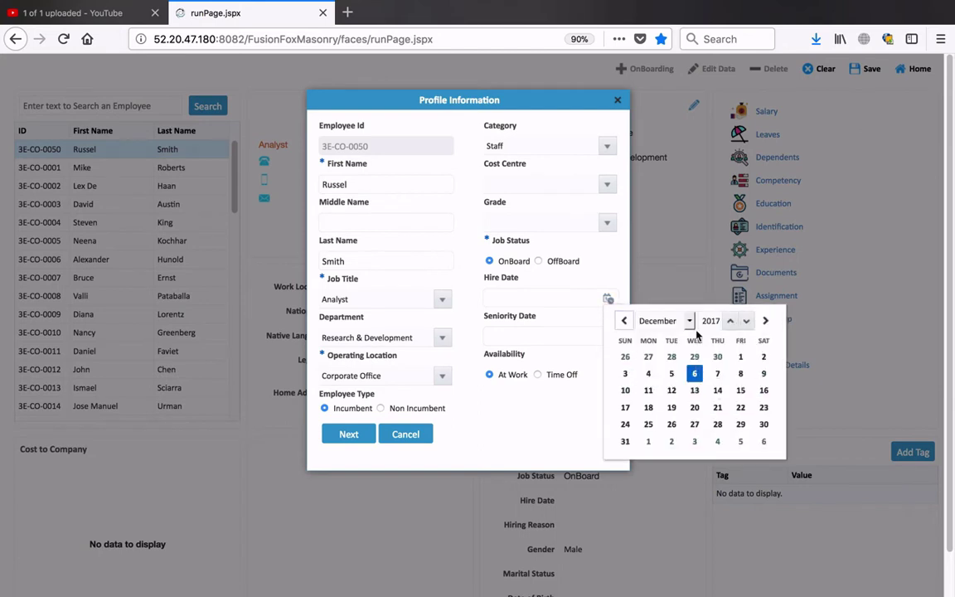
click(740, 357)
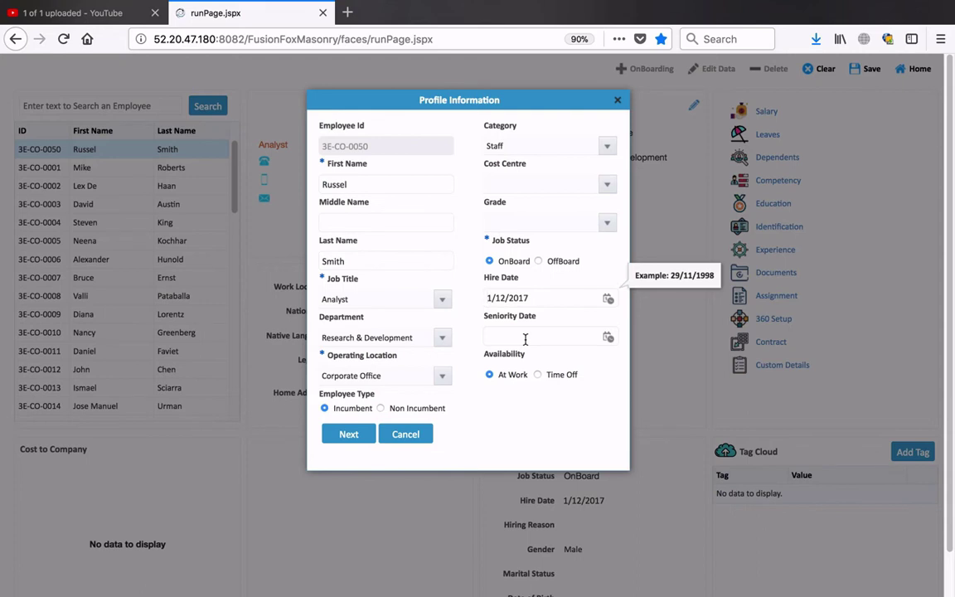
click(510, 336)
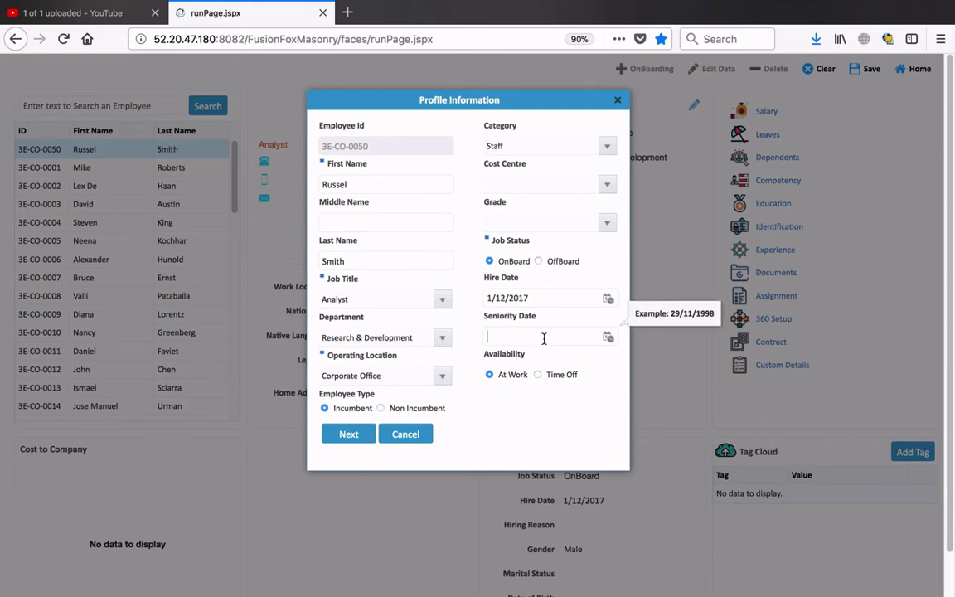
- Set the seniority date to 1 July 2015 and continue to Job Information
click(610, 343)
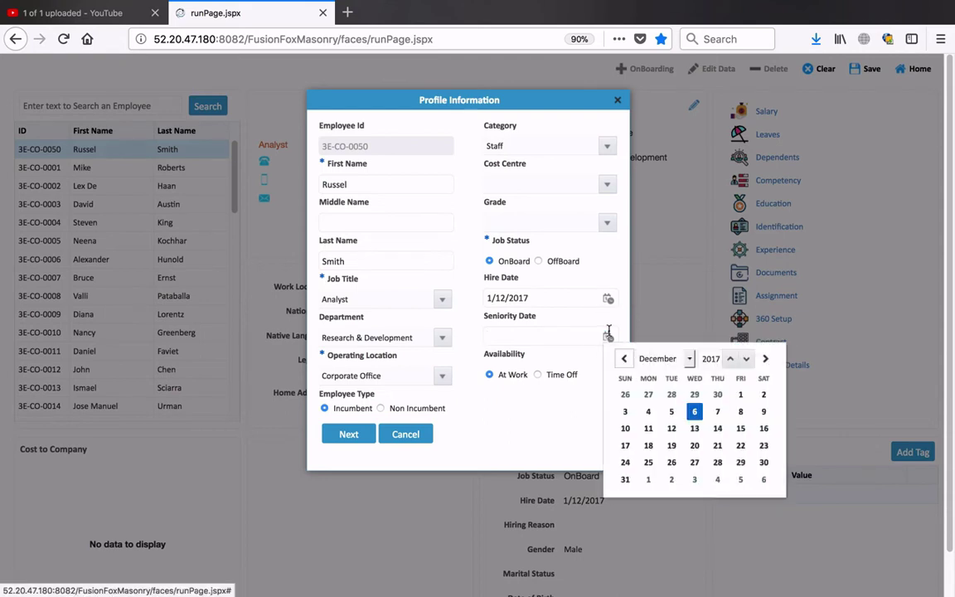
click(748, 360)
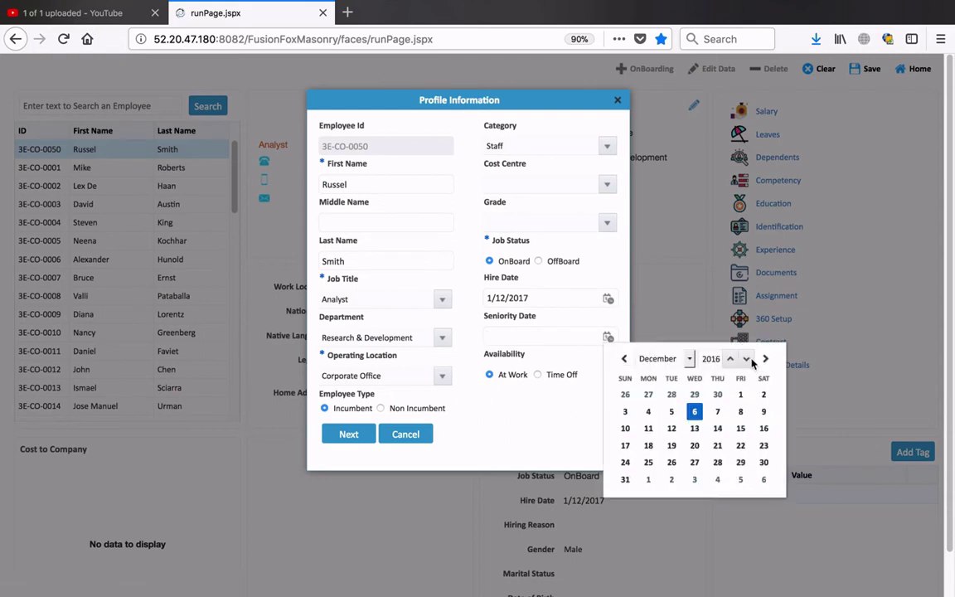
click(748, 359)
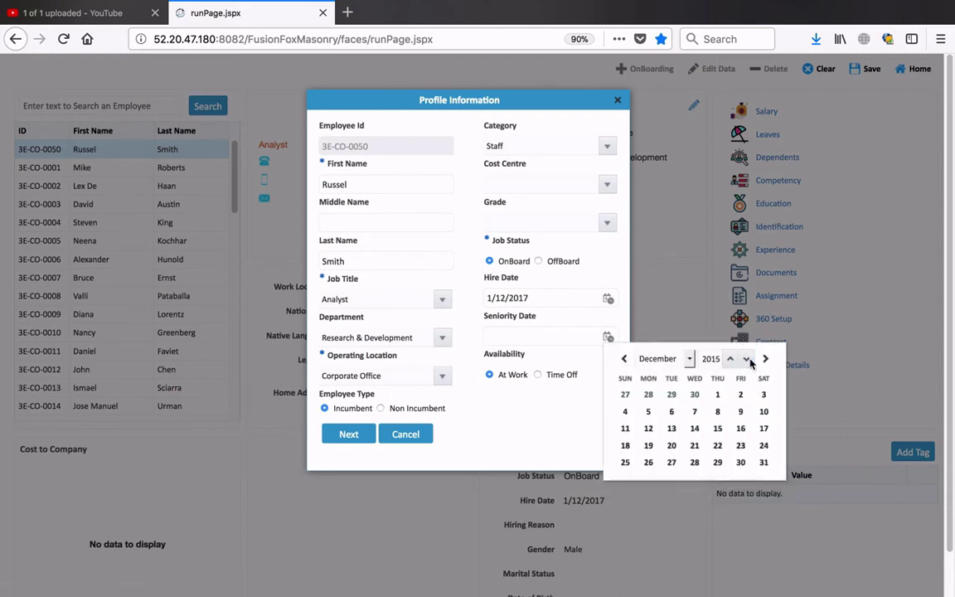
click(673, 358)
click(658, 310)
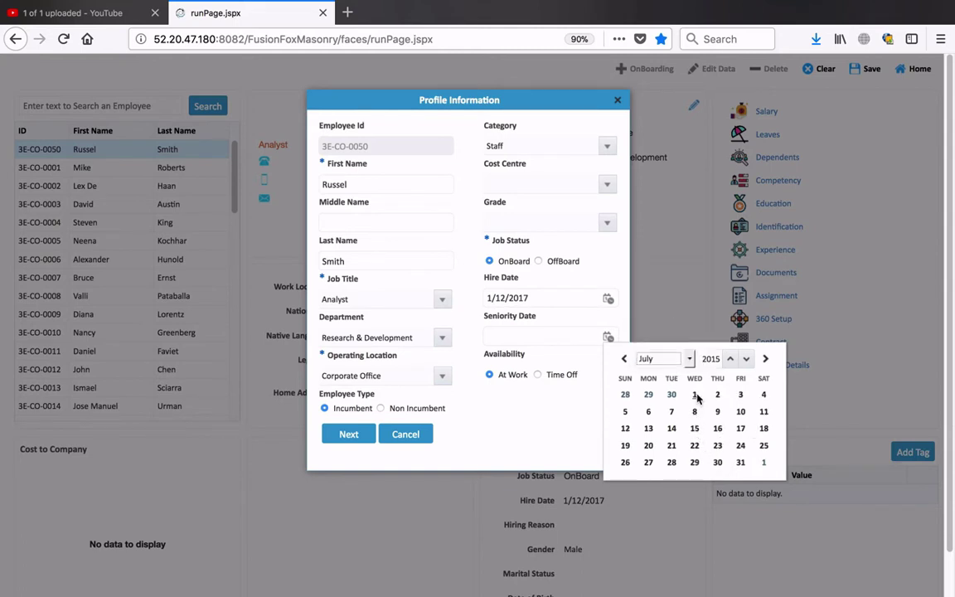
click(694, 393)
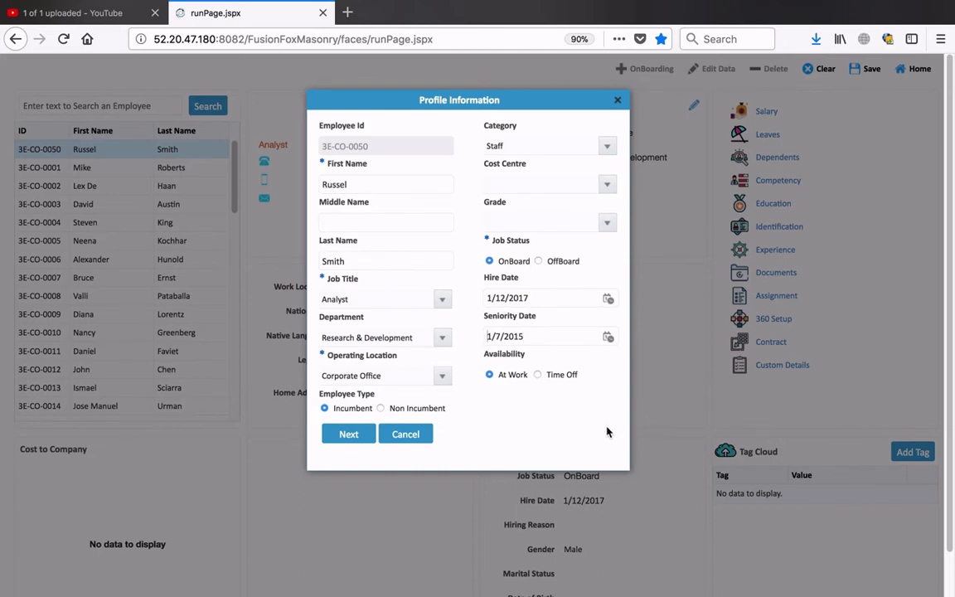
click(349, 440)
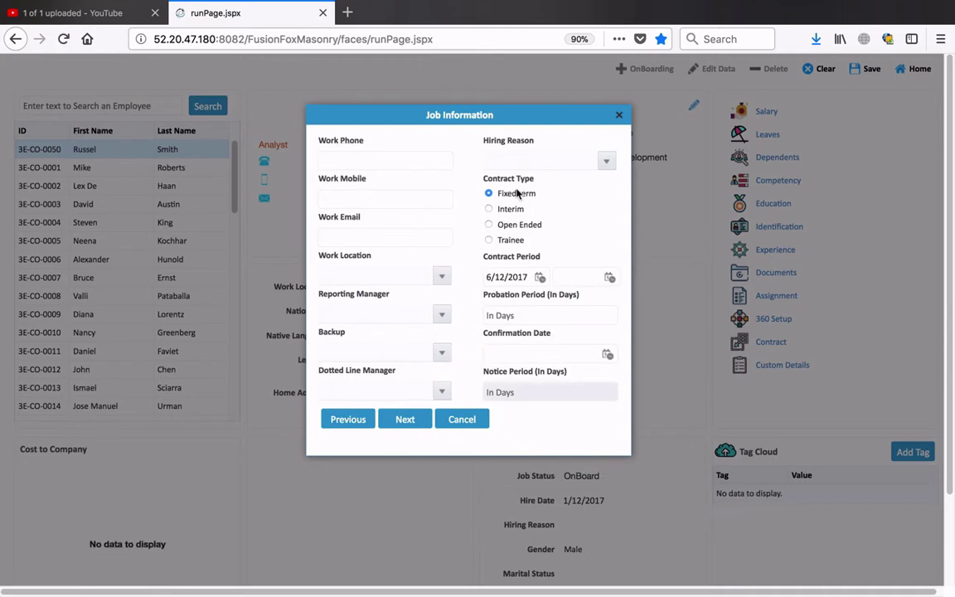
- Enter the employee's work phone, work mobile number and work email address
click(376, 197)
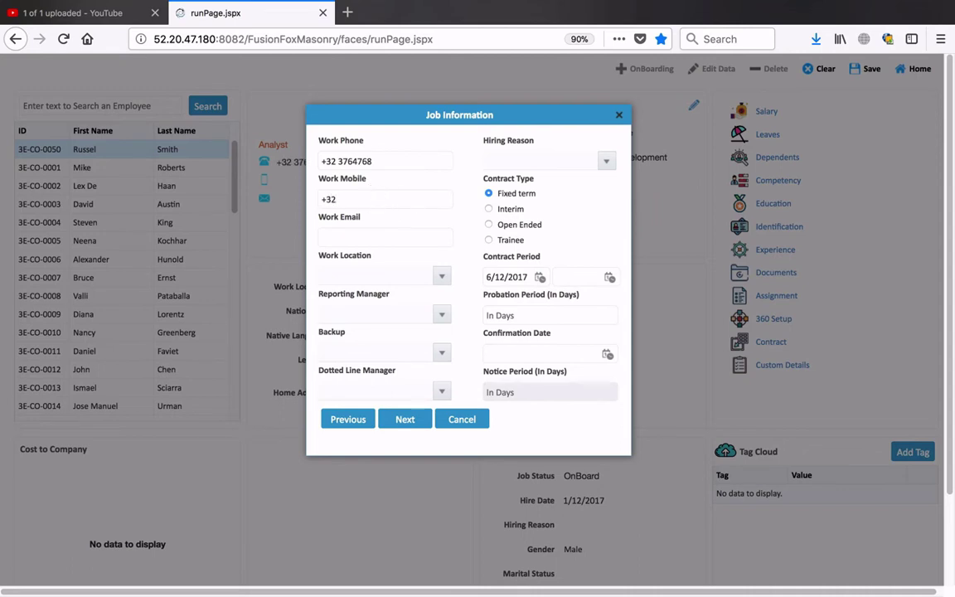
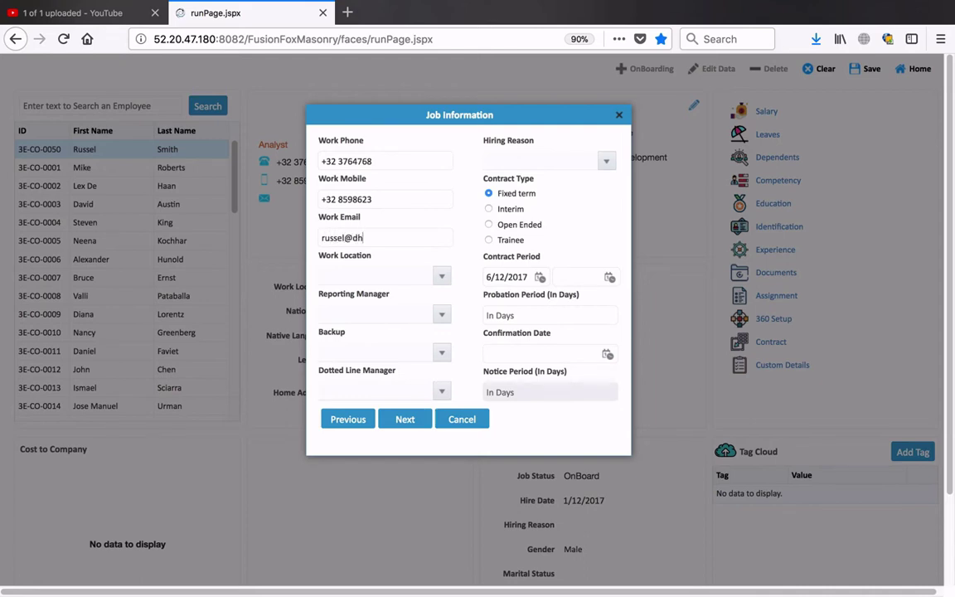
click(361, 238)
- Remove the extra 'd' from the work email and set work location To be Configured-3
key(BackSpace)
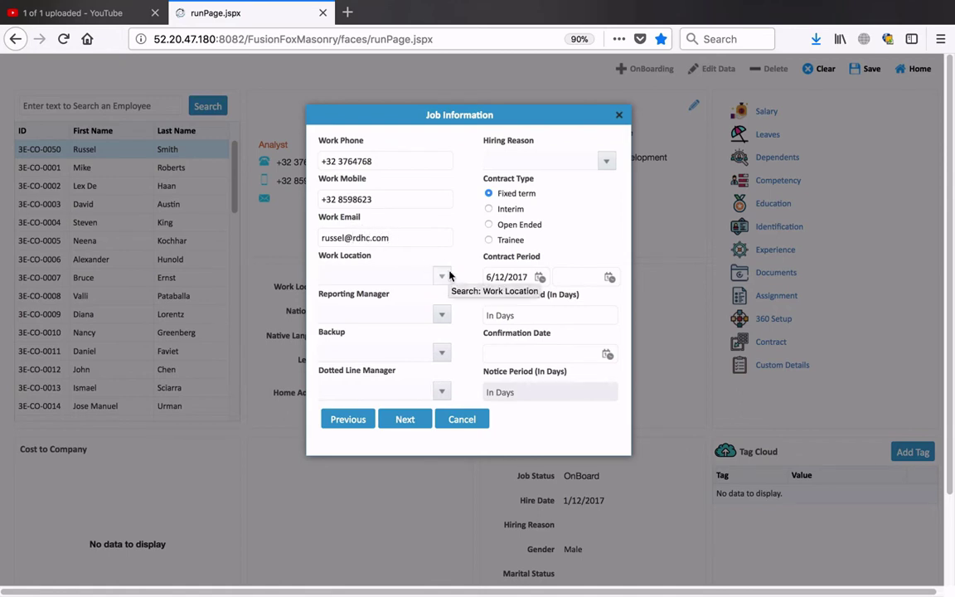
click(448, 274)
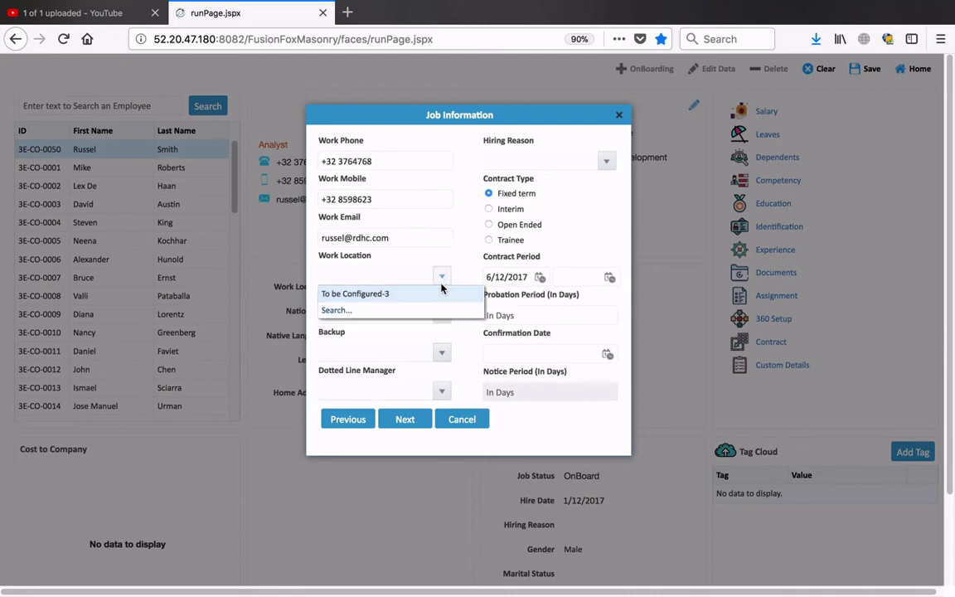
click(395, 294)
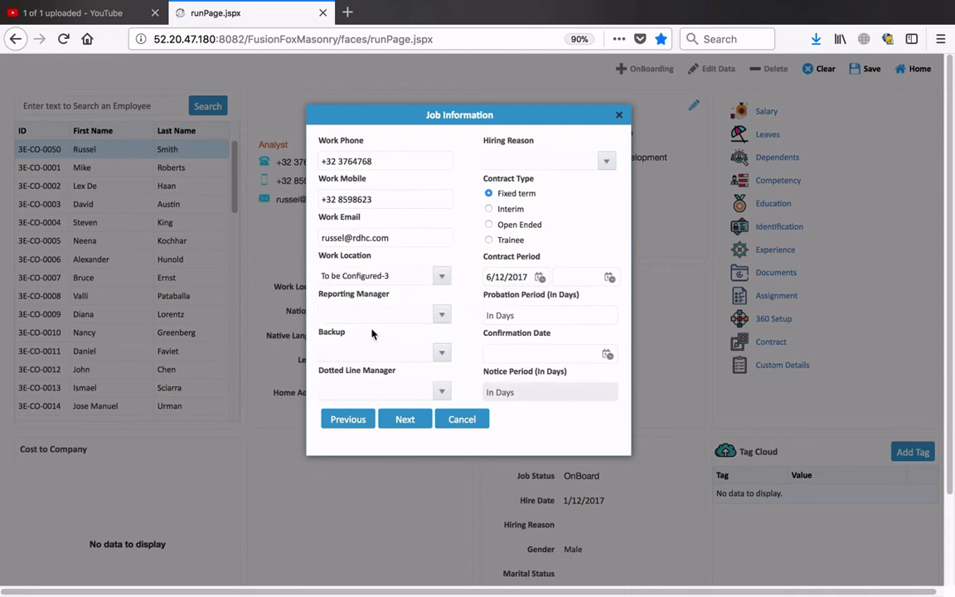
- Assign a reporting manager and a backup, and check the empty hiring reason list
click(442, 316)
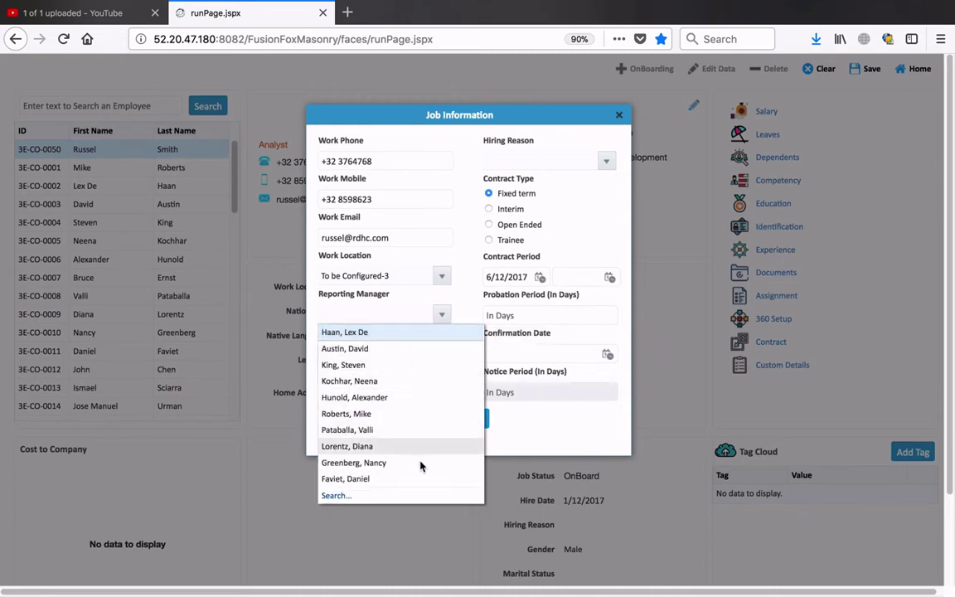
click(366, 380)
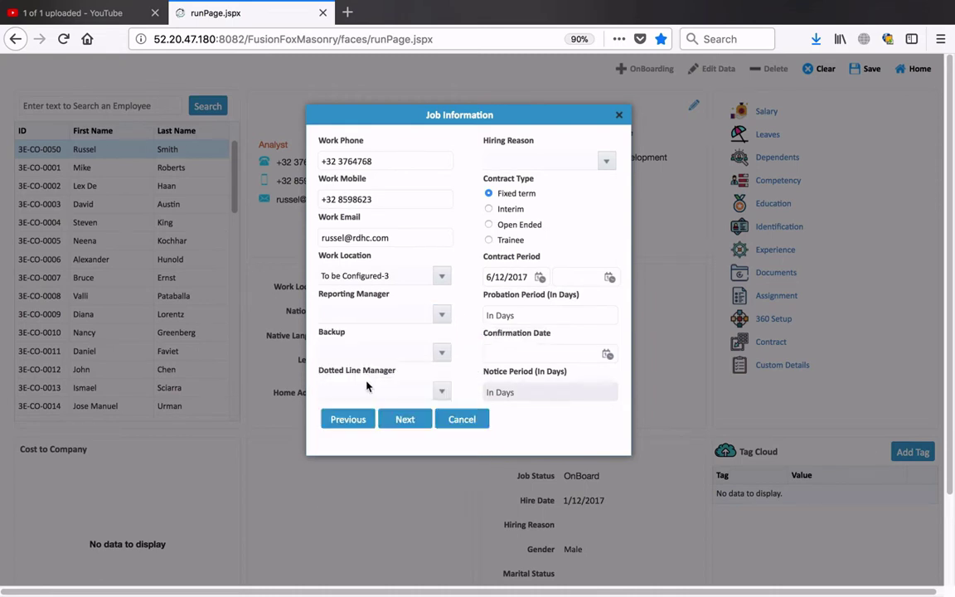
click(441, 354)
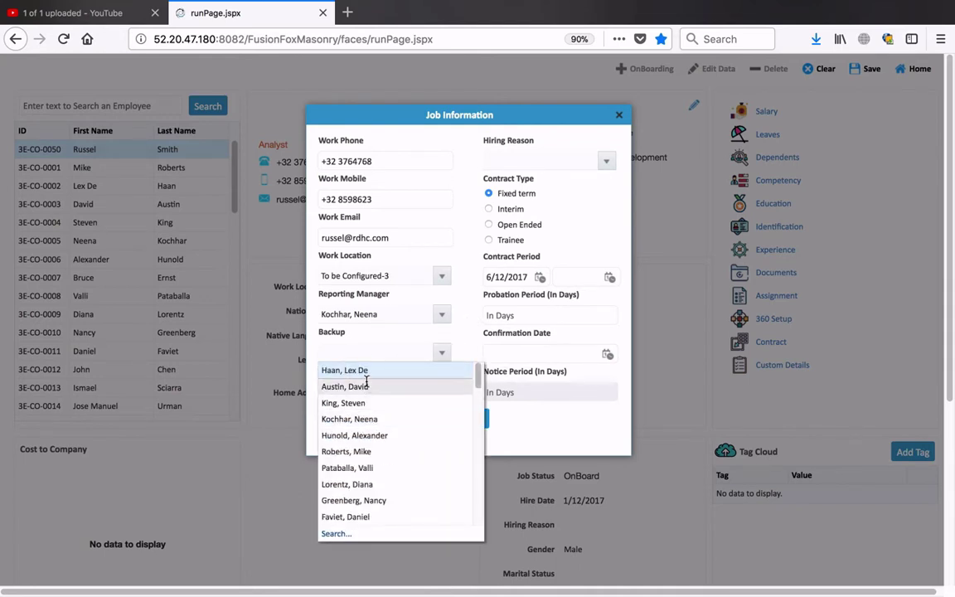
click(356, 453)
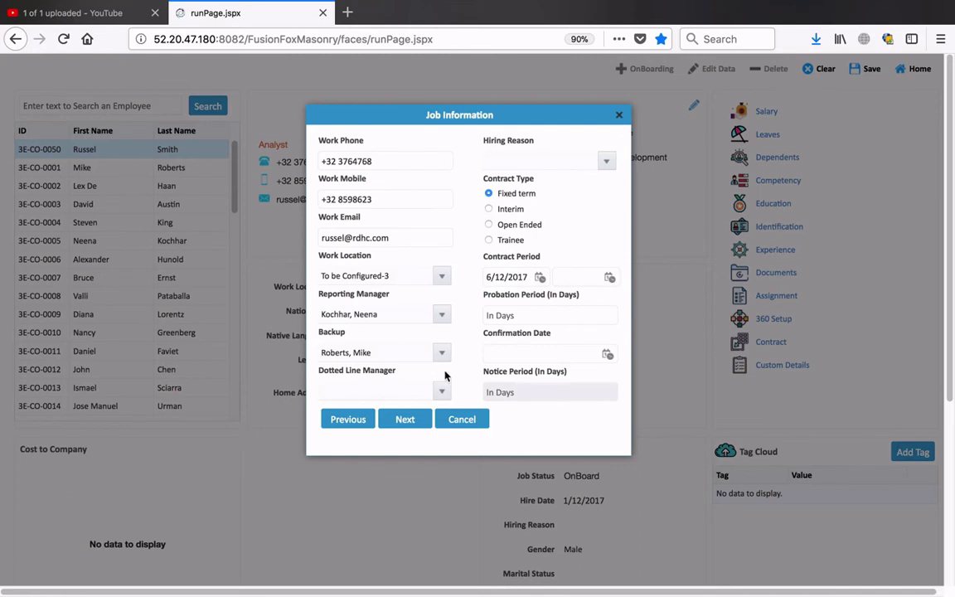
click(609, 163)
click(566, 141)
- Set the contract to run 1/12/2017 through 30/11/2019, then continue to Contact Information
click(540, 278)
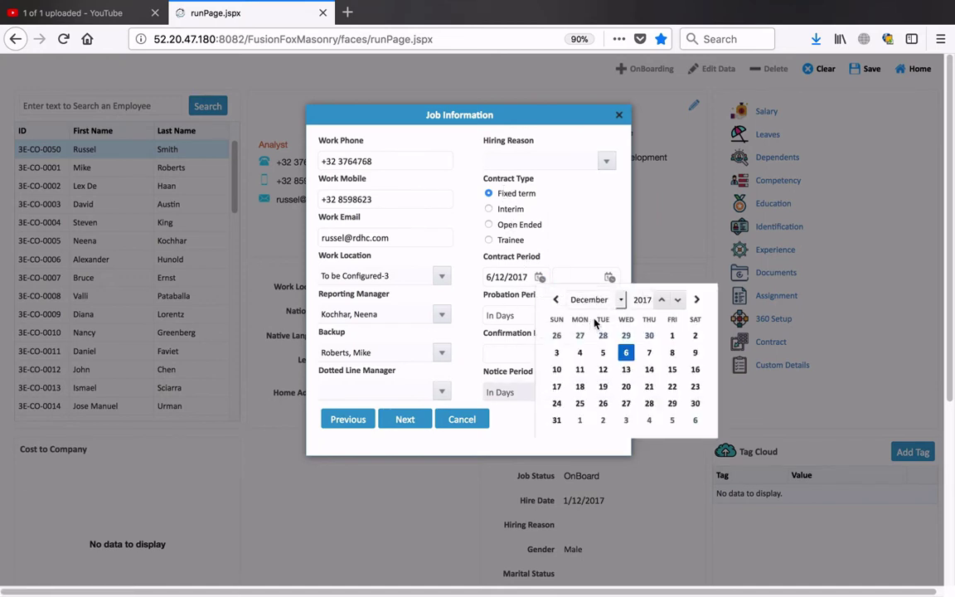
click(672, 336)
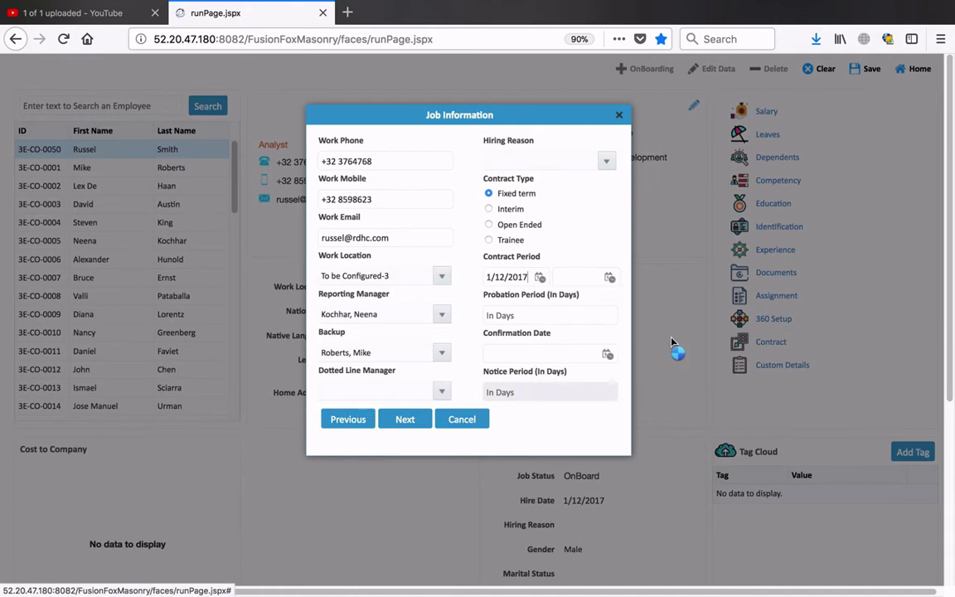
click(610, 280)
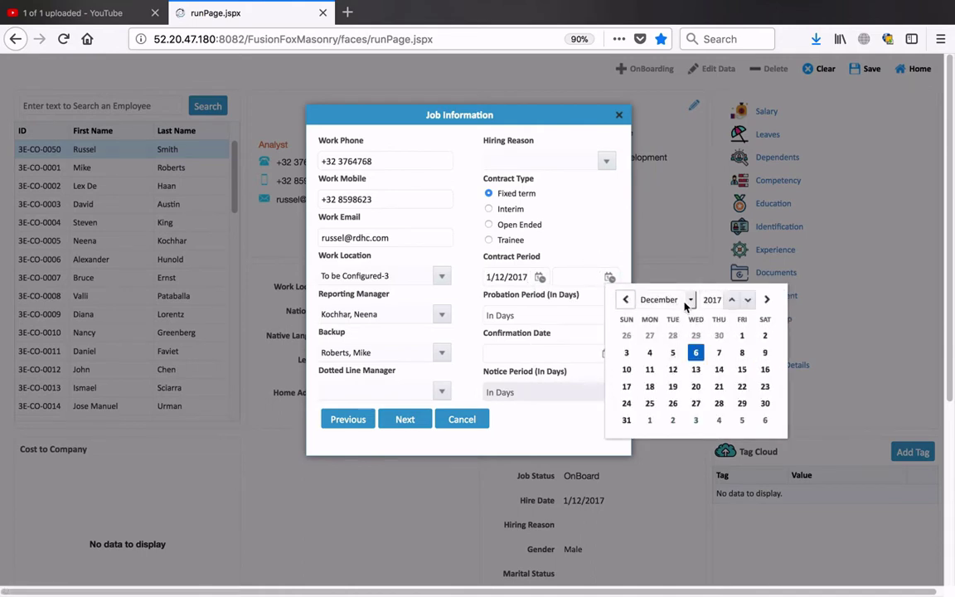
click(731, 300)
click(731, 302)
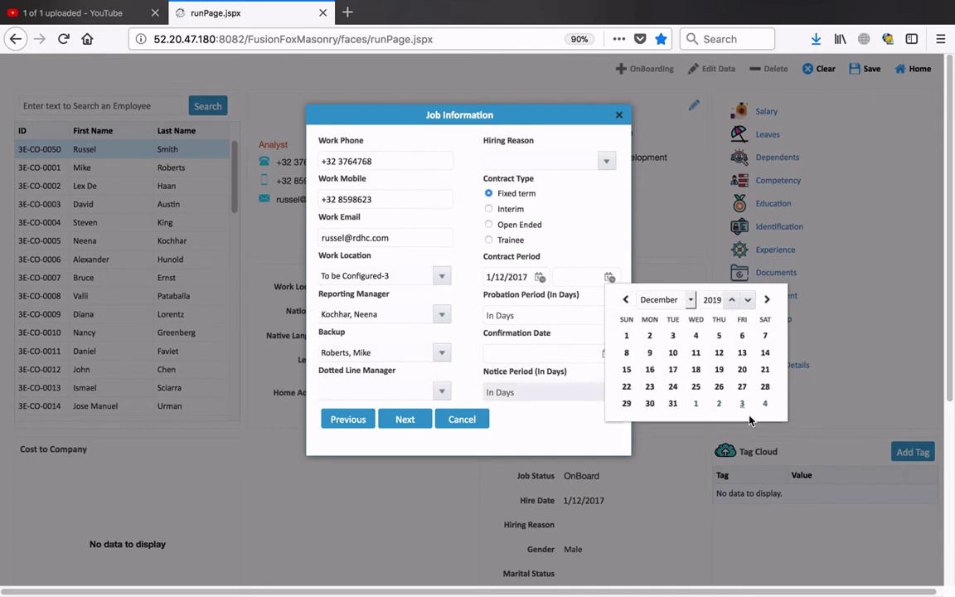
click(667, 299)
click(669, 290)
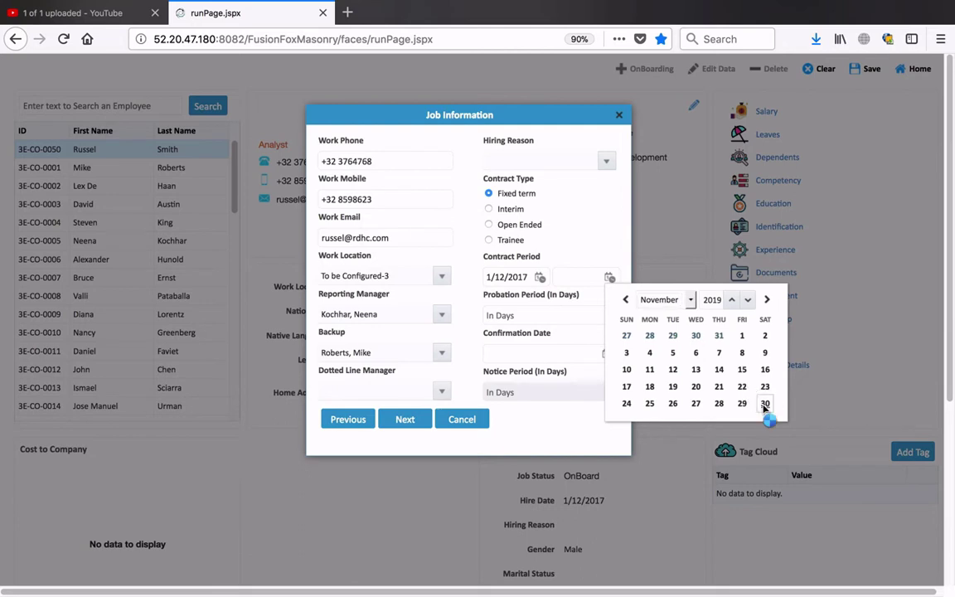
click(763, 407)
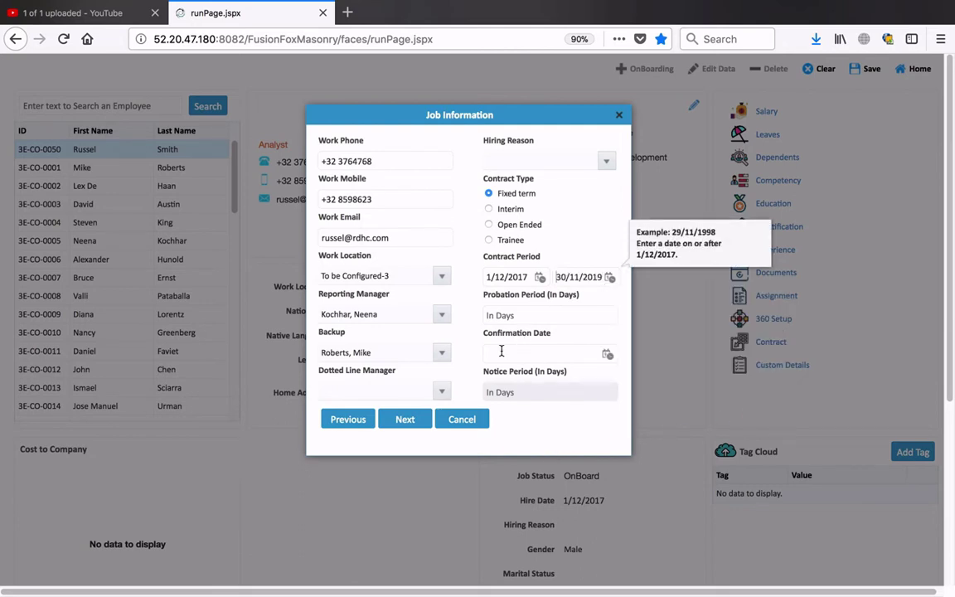
click(403, 419)
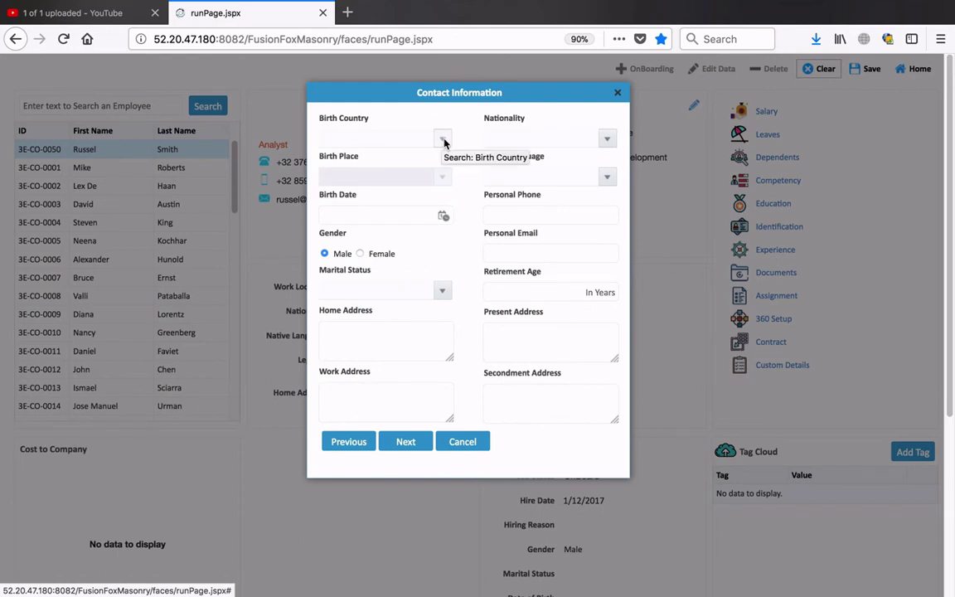
- Change the birth date calendar's year to 1974
click(444, 215)
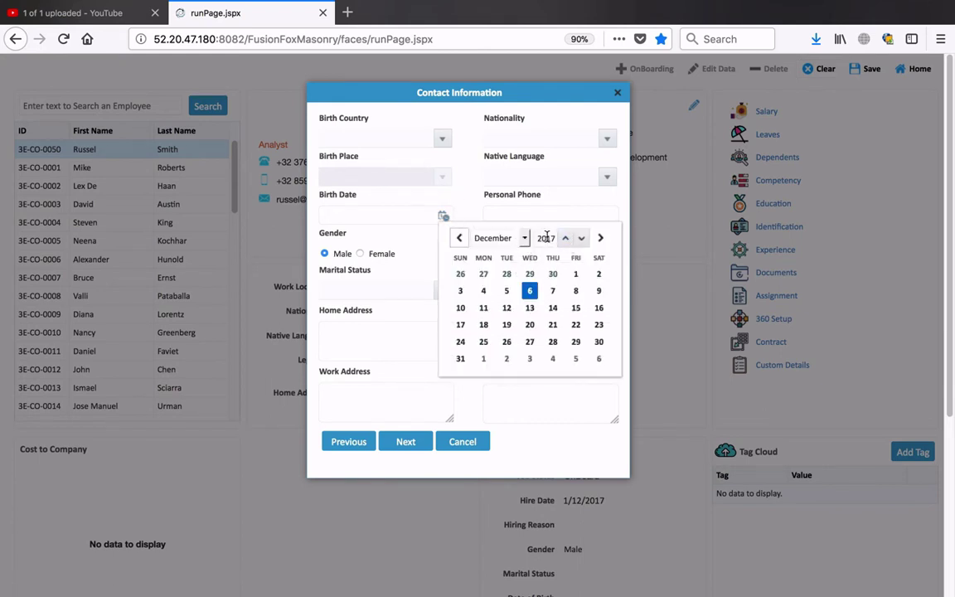
click(546, 238)
key(BackSpace)
text(4)
key(Return)
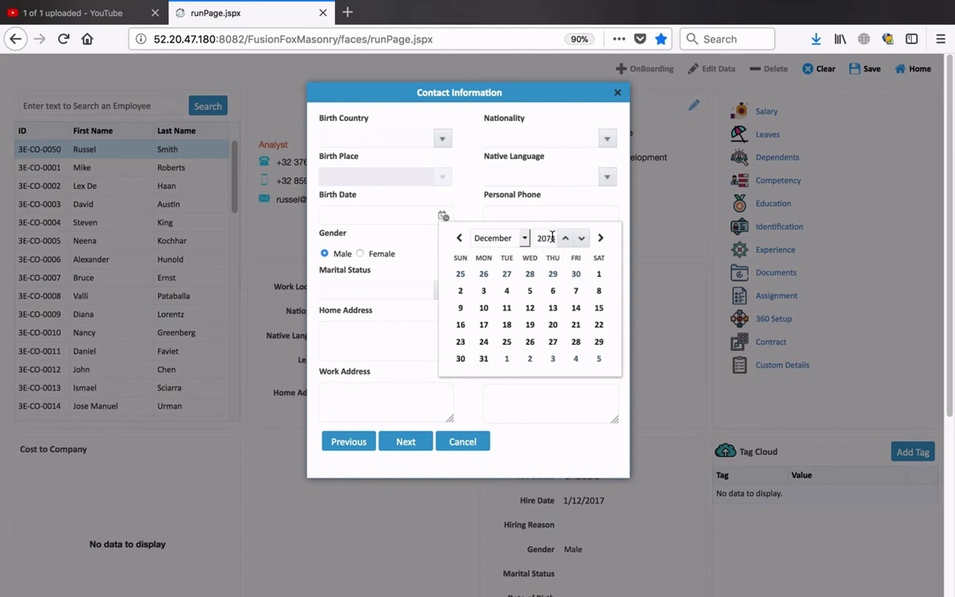
click(546, 238)
key(BackSpace)
key(BackSpace)
text(19)
key(Return)
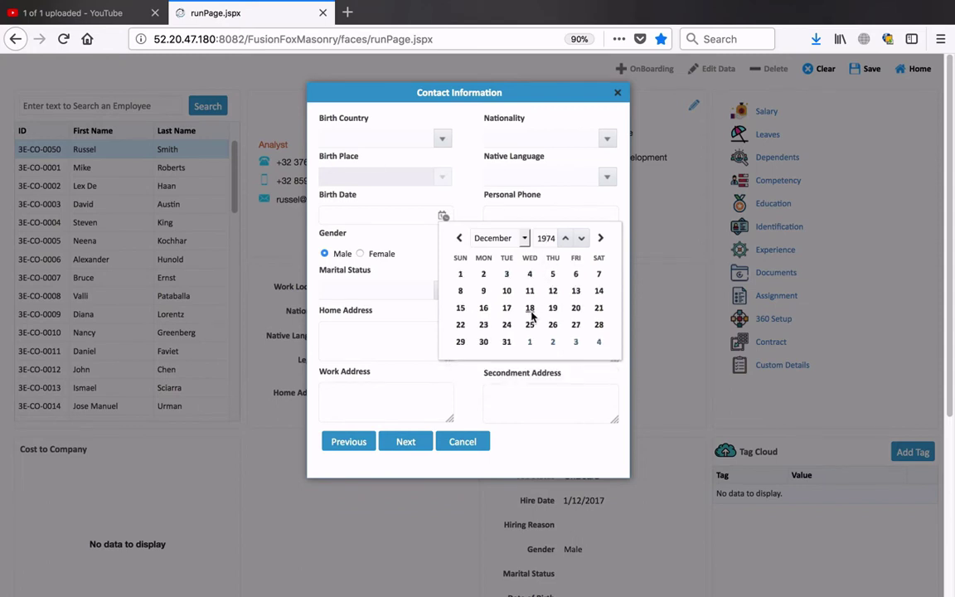
click(502, 238)
click(508, 238)
click(524, 238)
click(522, 236)
click(524, 239)
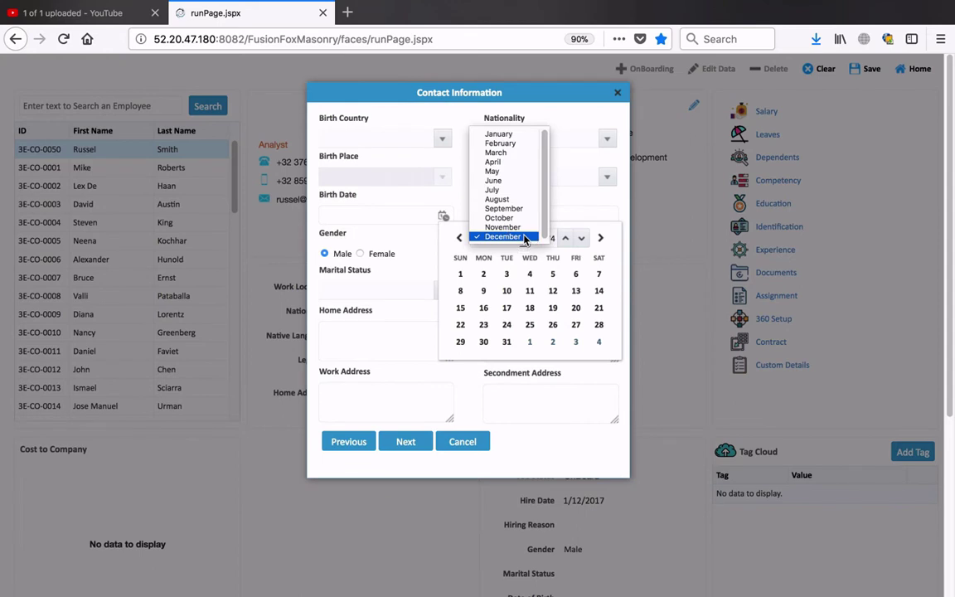
click(500, 218)
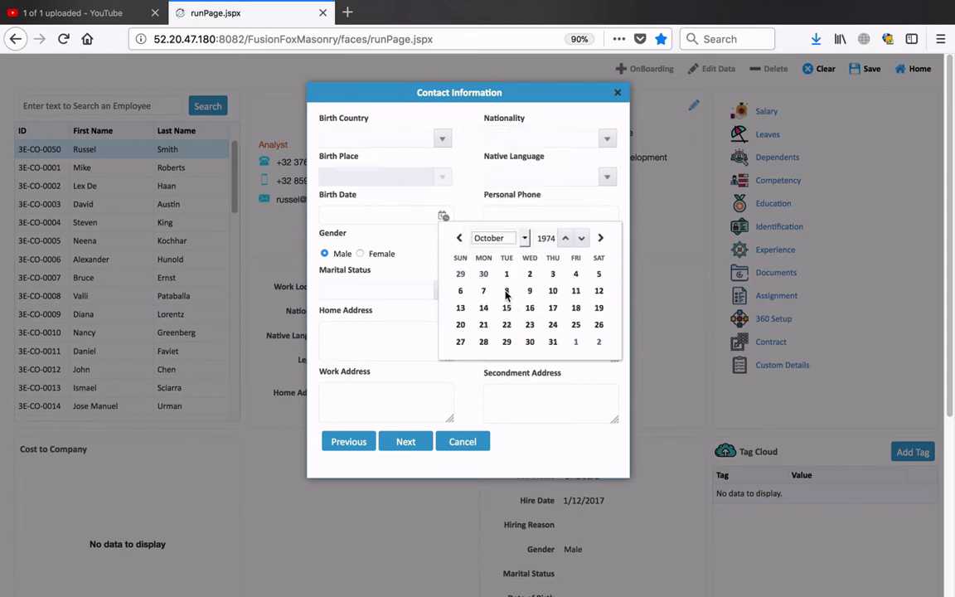
click(506, 291)
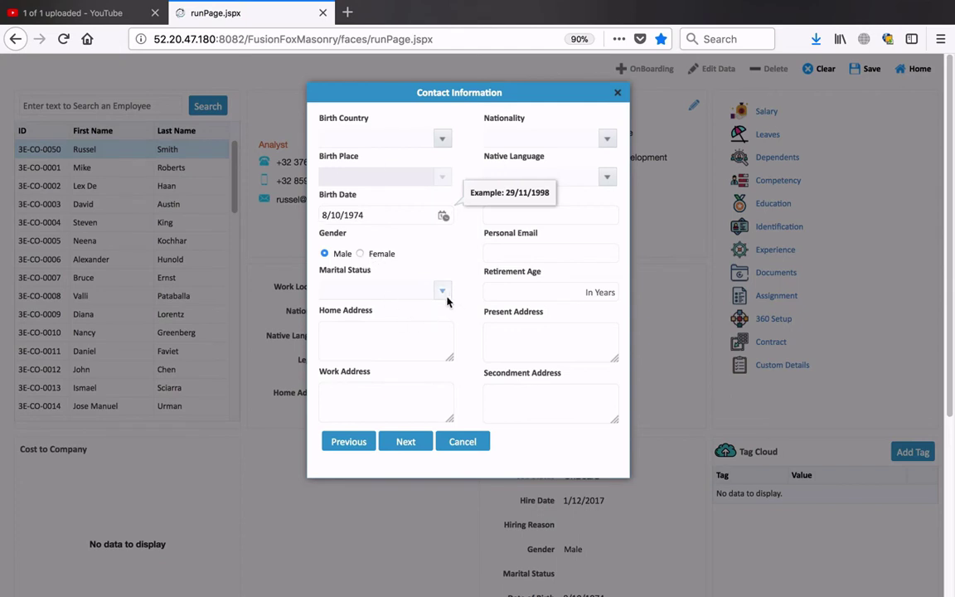
click(413, 334)
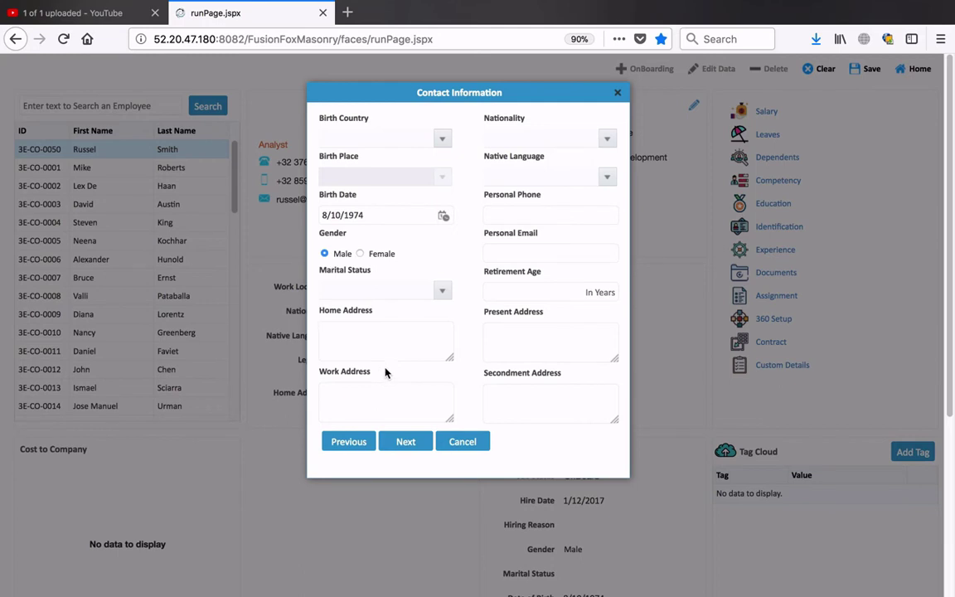
- Type the employee's three-line home address
key(Return)
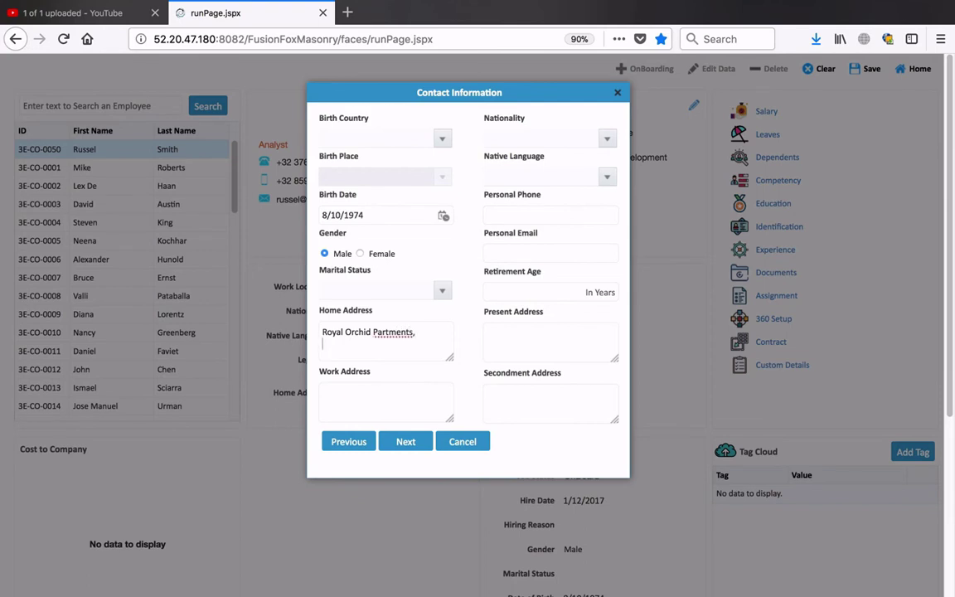
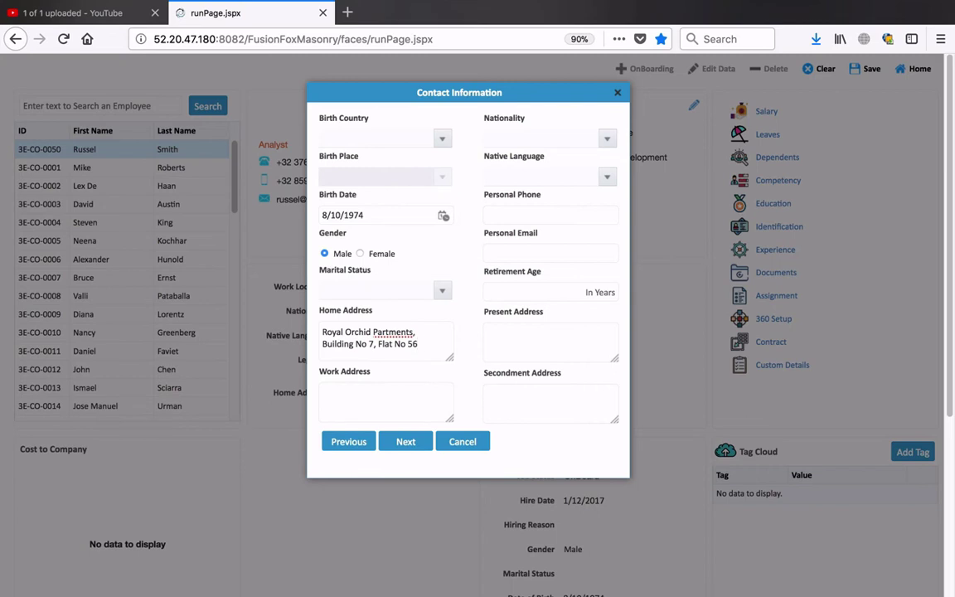
key(Return)
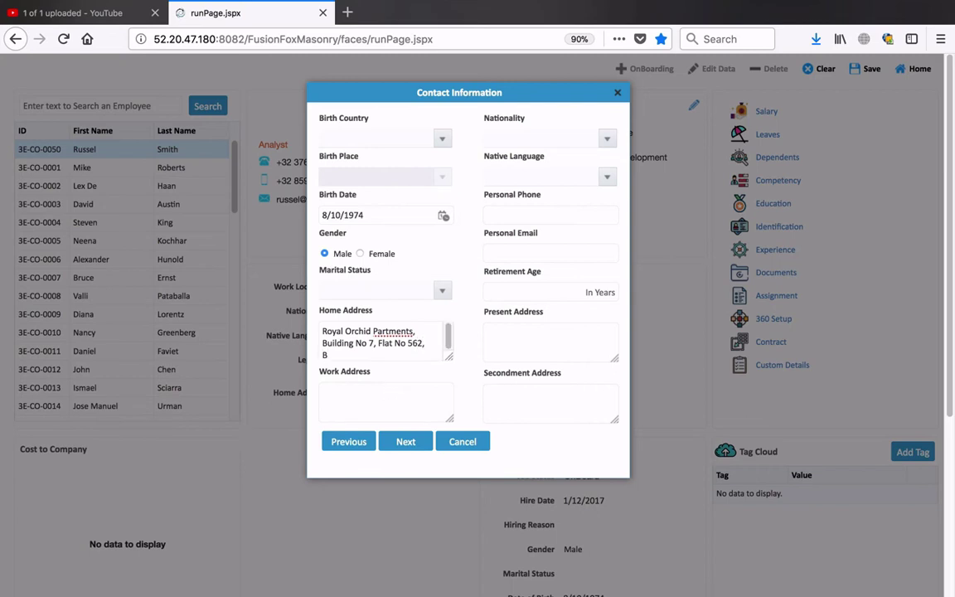
click(384, 405)
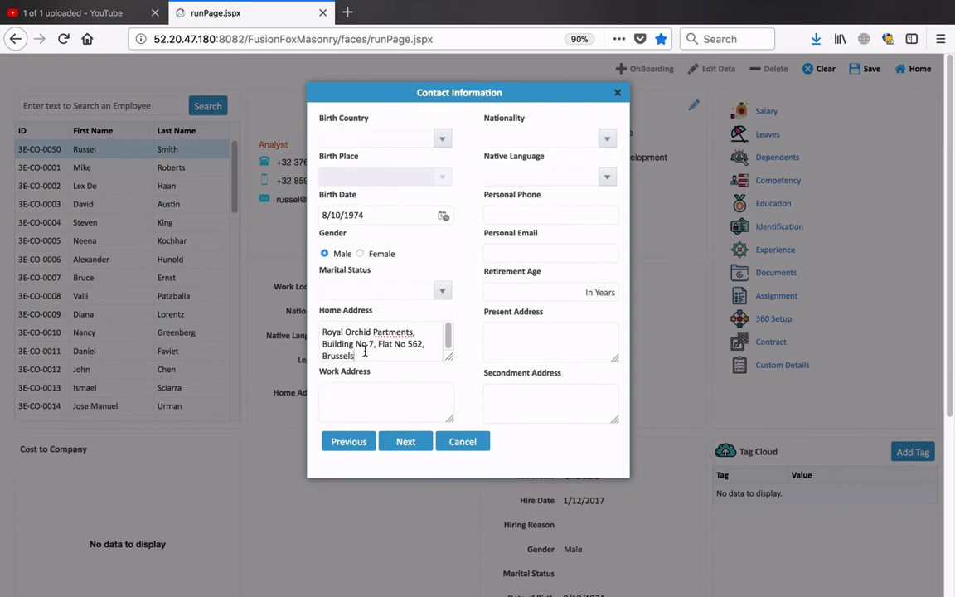
- Set nationality to French and continue to the Personal Information step
click(607, 139)
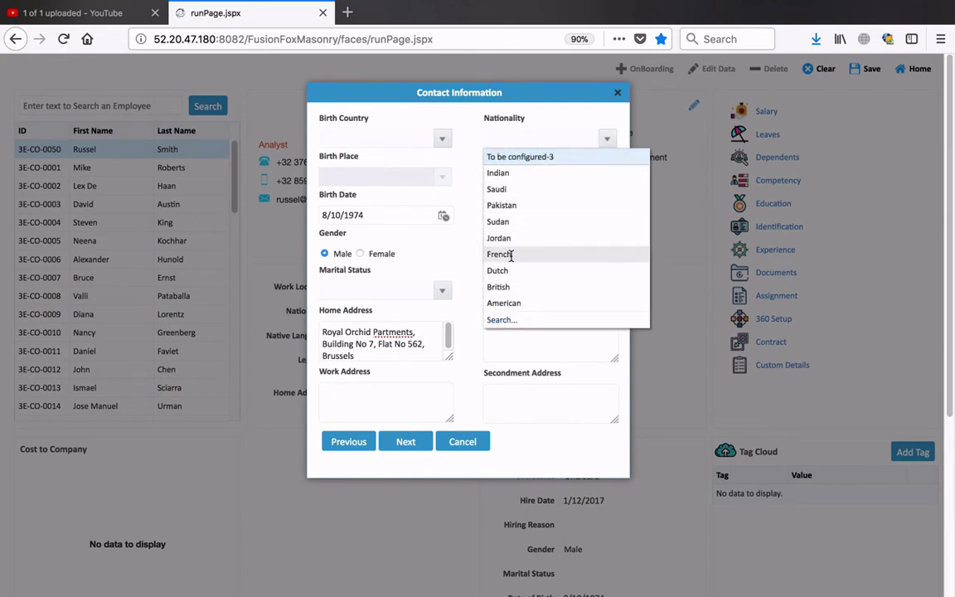
click(508, 255)
click(607, 180)
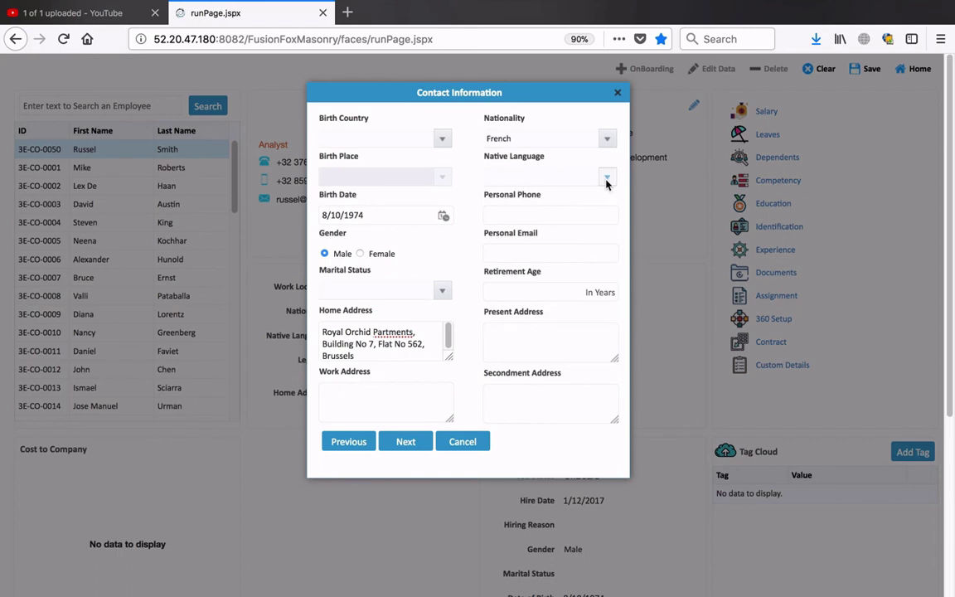
click(546, 424)
click(517, 216)
click(517, 252)
click(489, 332)
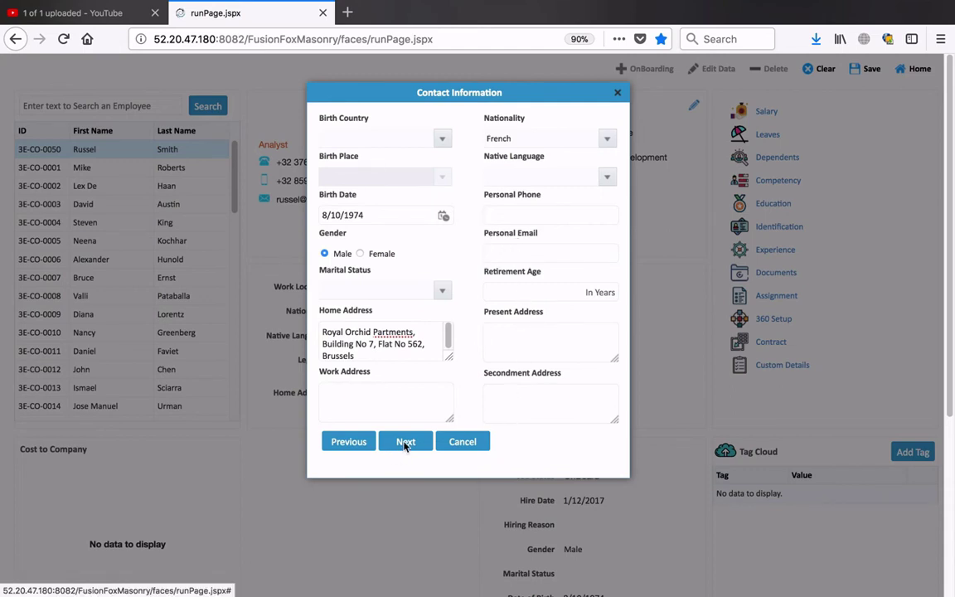
click(405, 444)
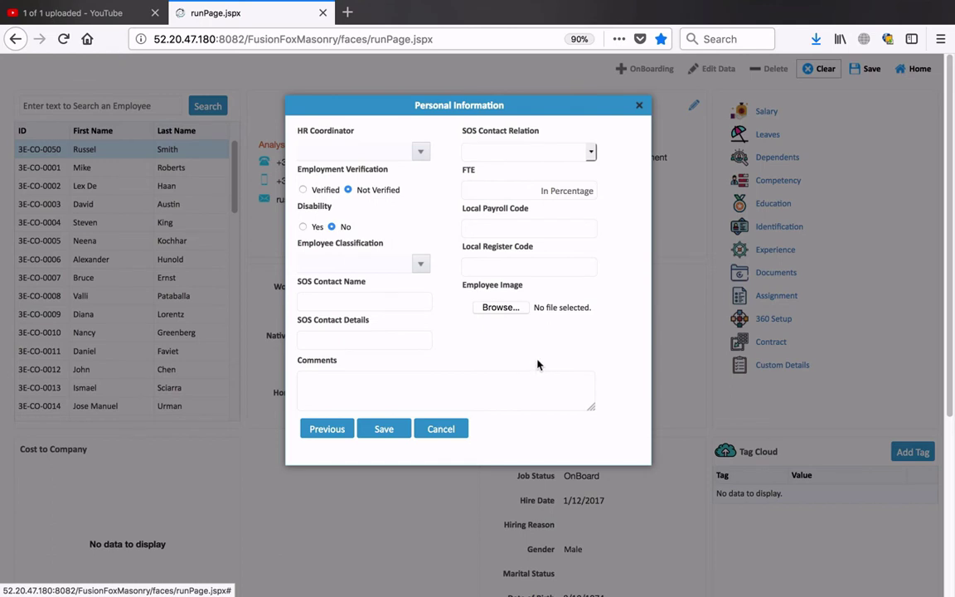
- Mark employment as Verified and start the SOS contact's name
click(303, 190)
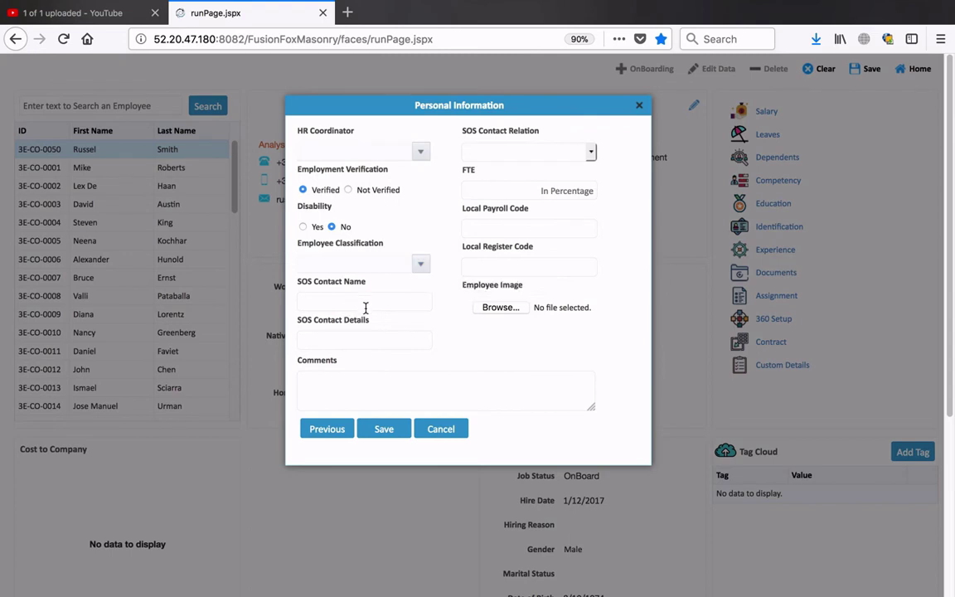
click(366, 305)
- Enter the emergency contact's phone number, set the relation to Spouse, and fill in Local Payroll and Register codes
click(356, 341)
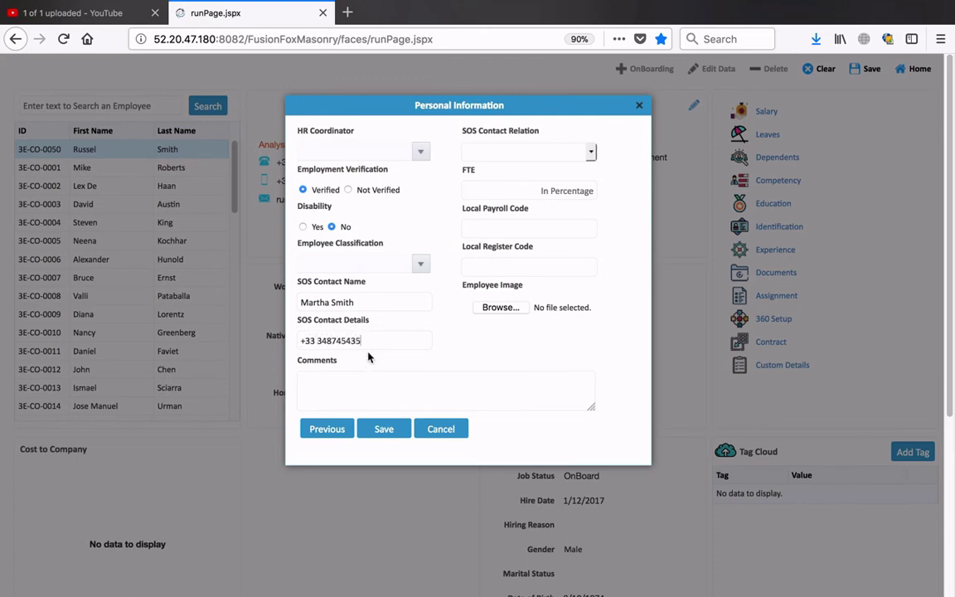
click(341, 388)
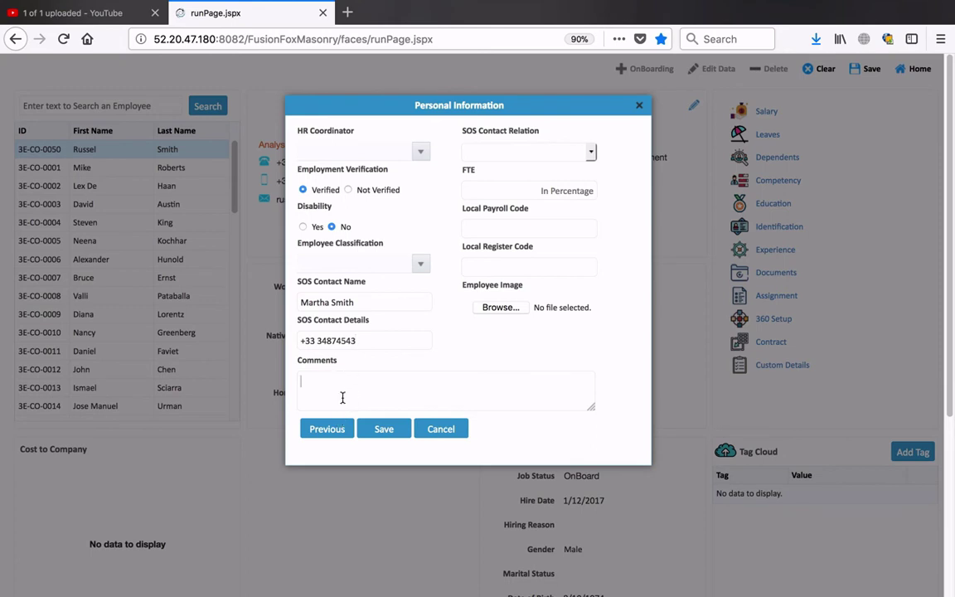
click(586, 153)
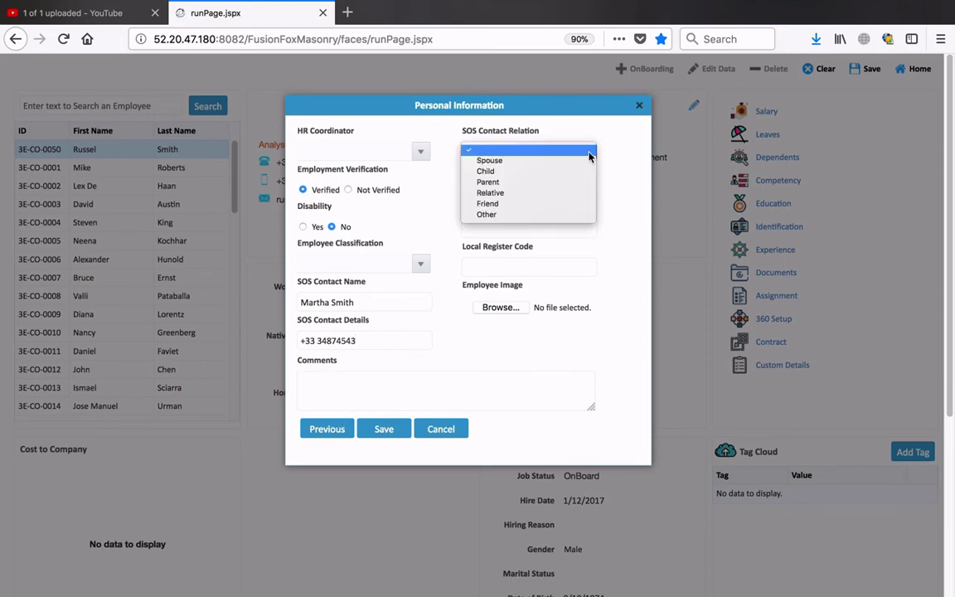
click(498, 163)
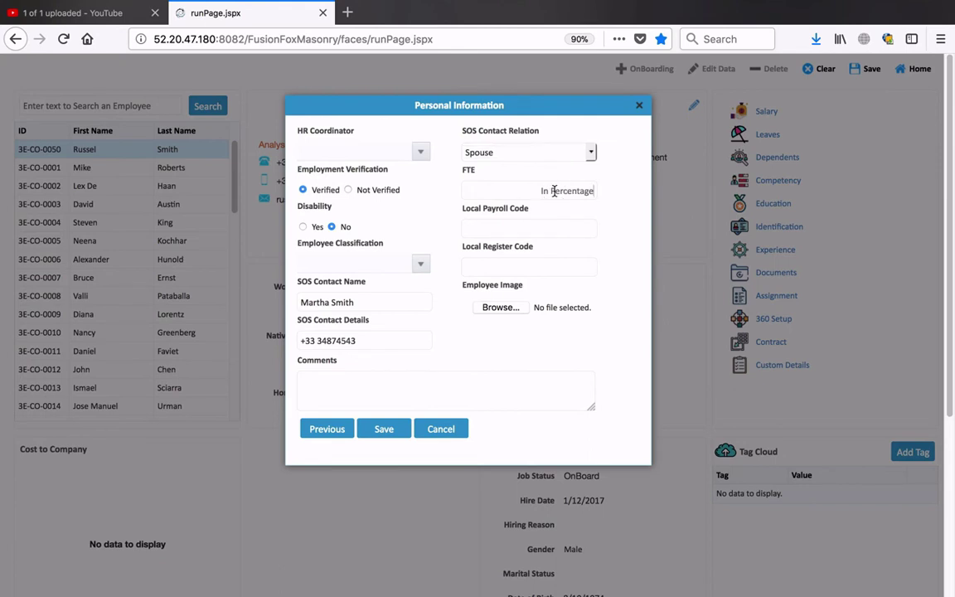
click(537, 227)
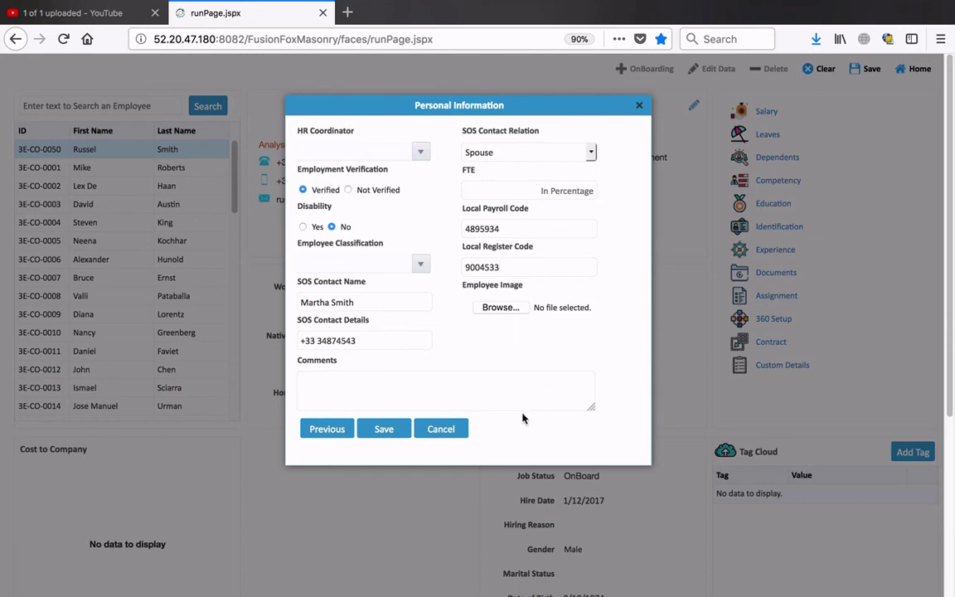
click(500, 307)
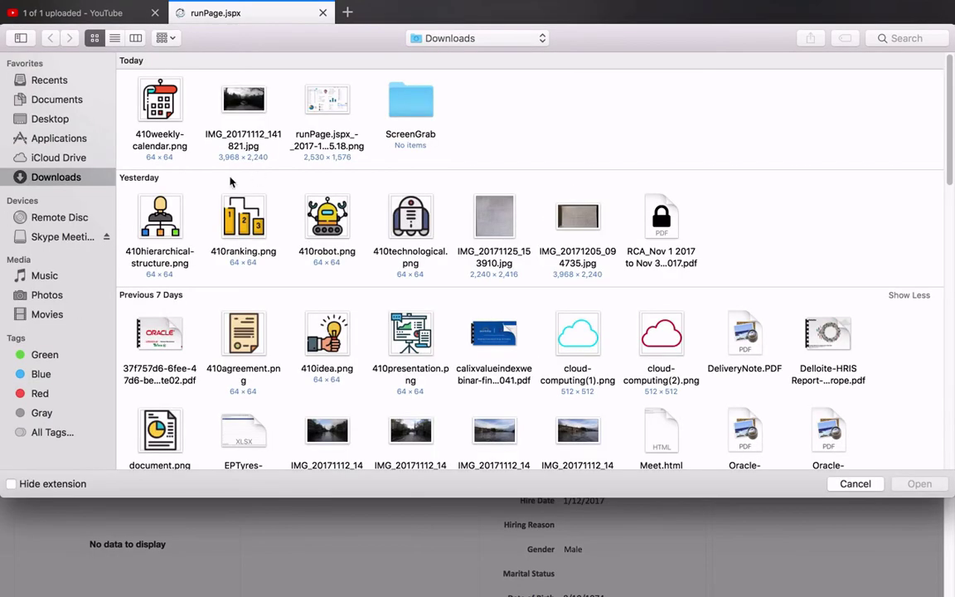
- Pick fullsizeoutput_26d.jpeg from the Photos library as the employee image
click(46, 294)
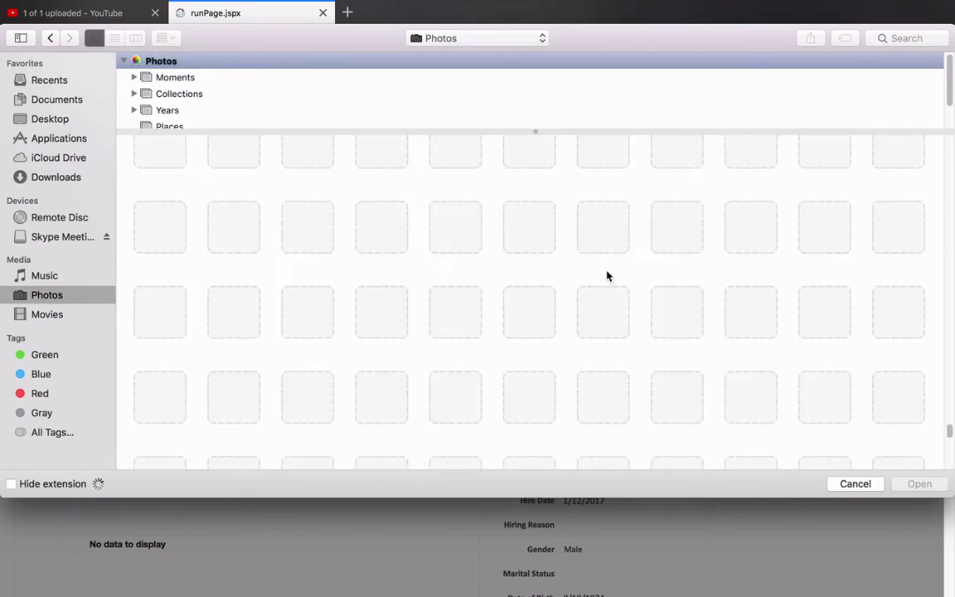
scroll(606, 275, down, 5)
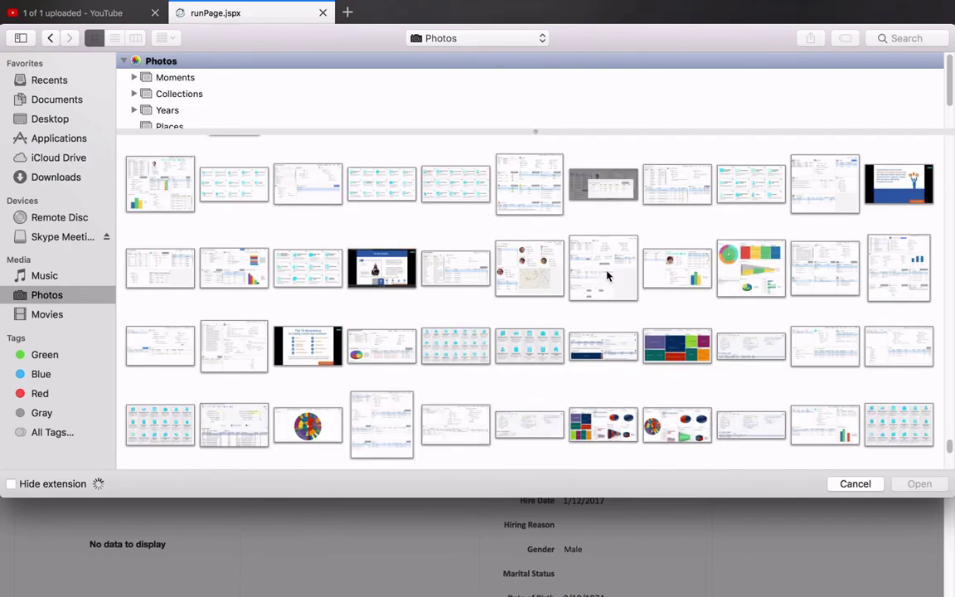
double_click(156, 162)
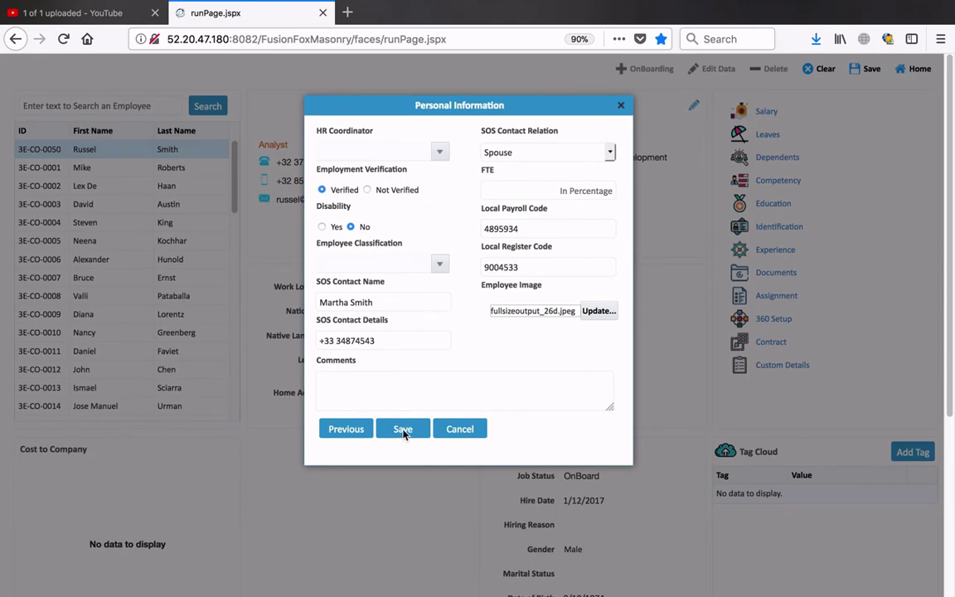
- Save the personal information and the full employee record, dismissing the upload and Record Updated messages
click(404, 431)
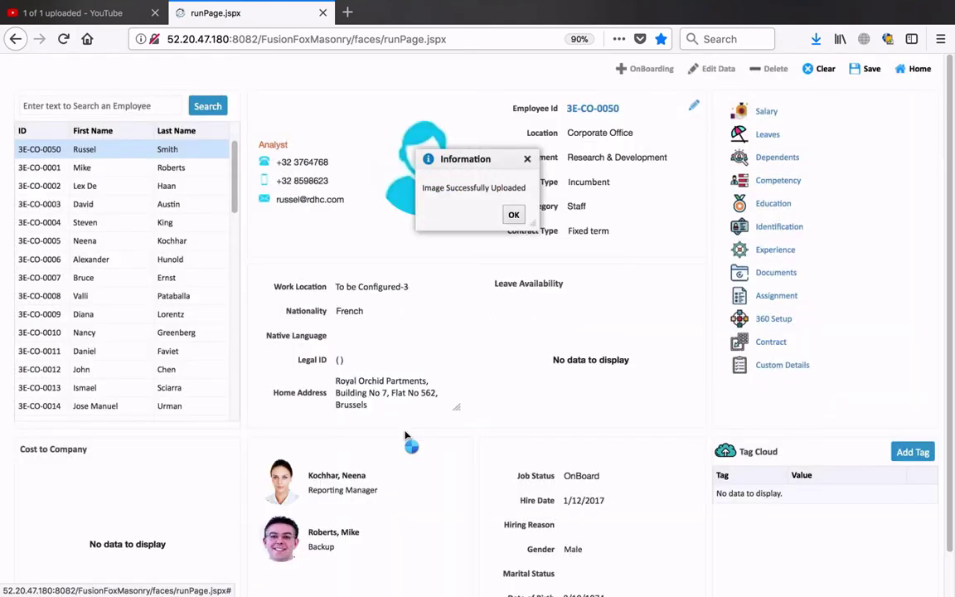
click(514, 216)
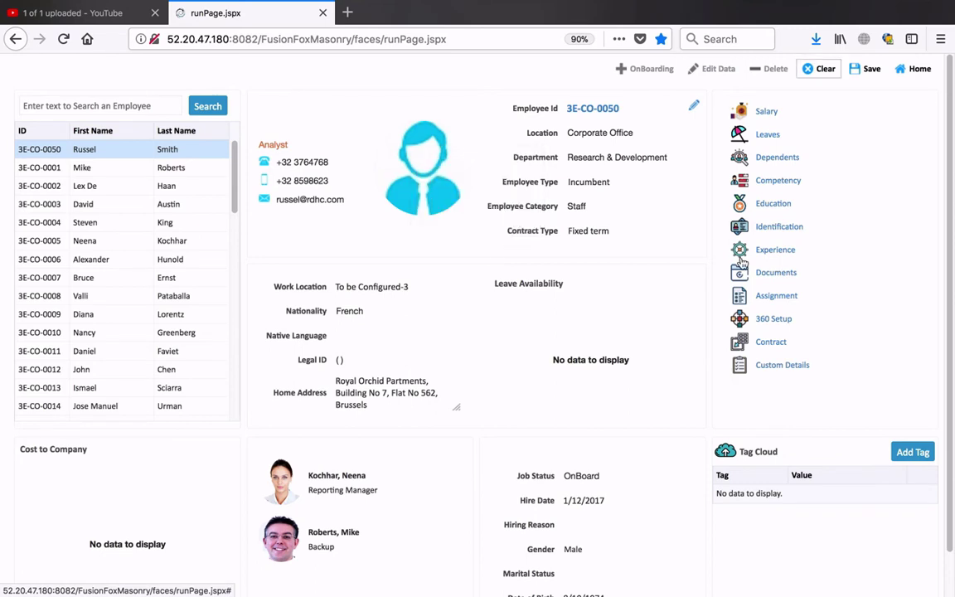
click(873, 75)
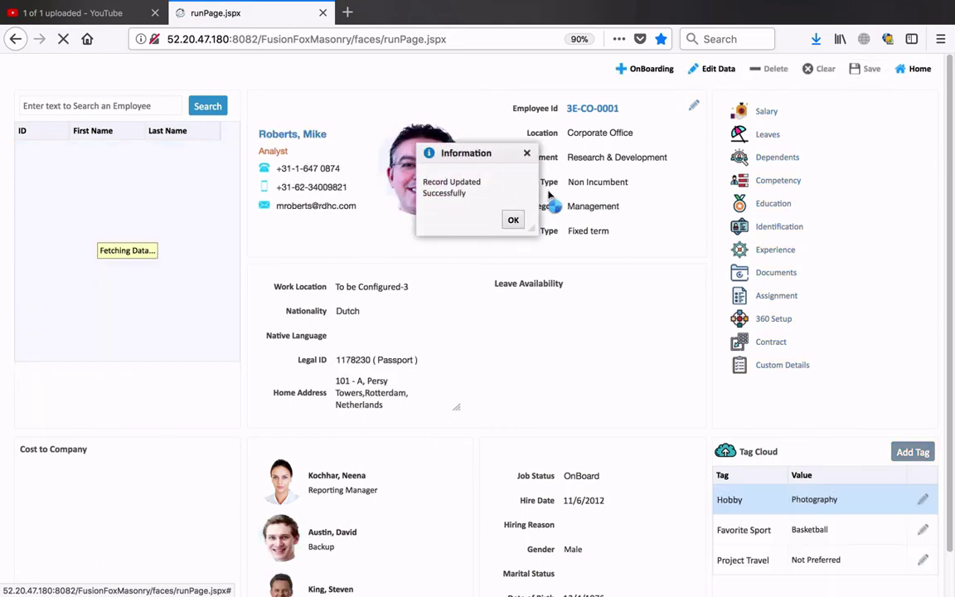
click(519, 217)
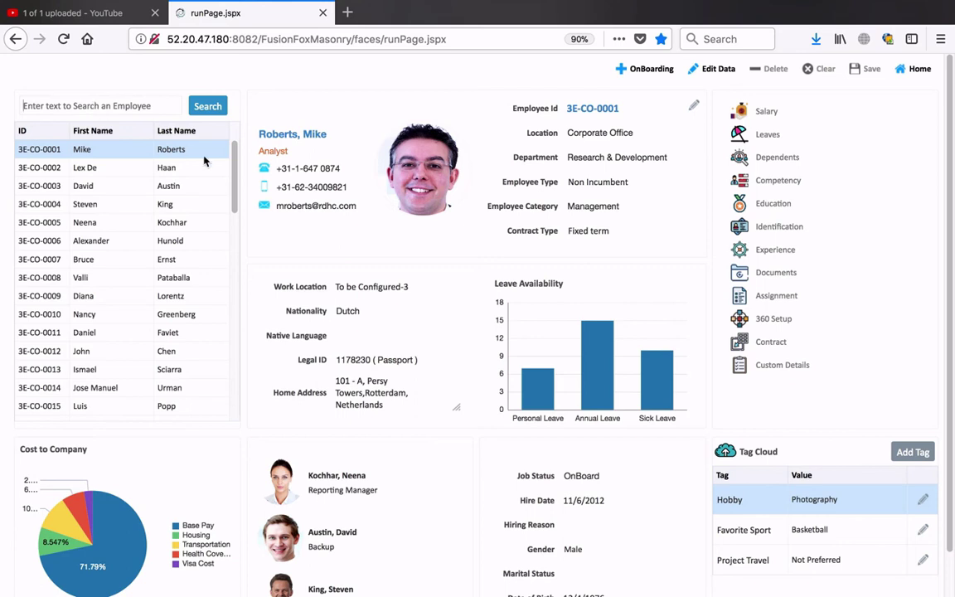
- Search the employee list by the edited employee's first name to reopen their record
text(Russel)
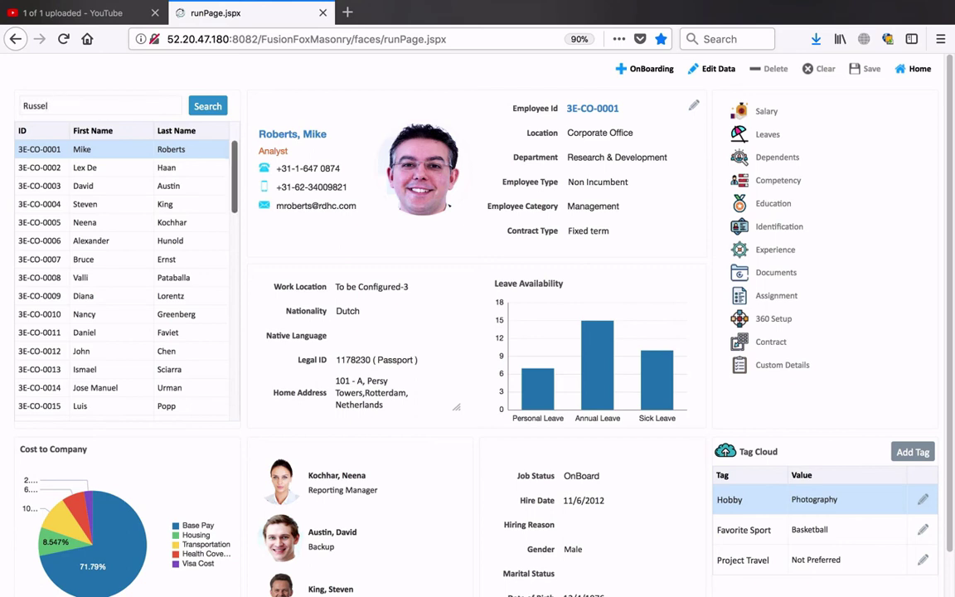
click(211, 108)
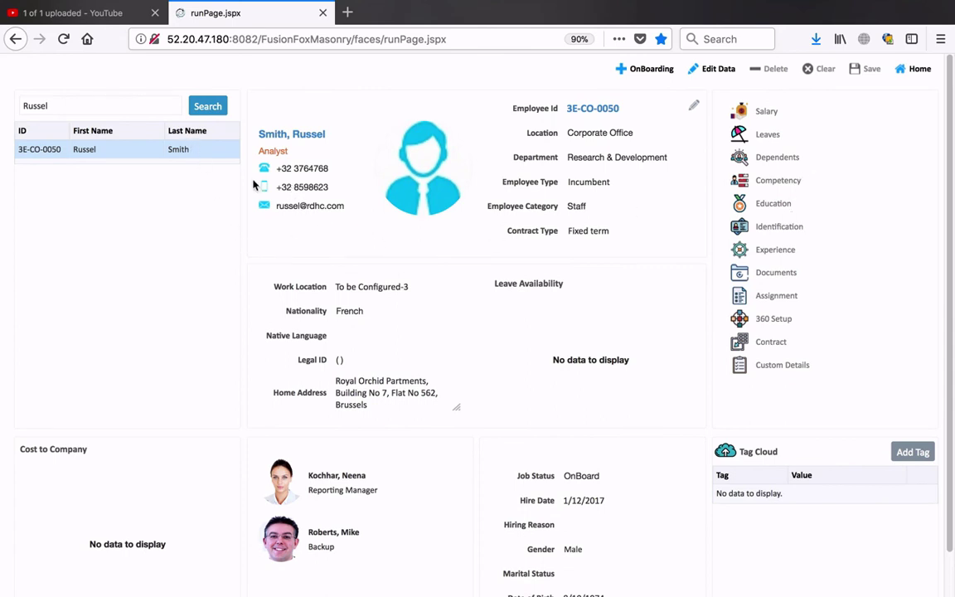
- Add a Base Pay compensation of 42,000.00 annually (3,500.00 monthly) starting 1/12/2017
click(714, 73)
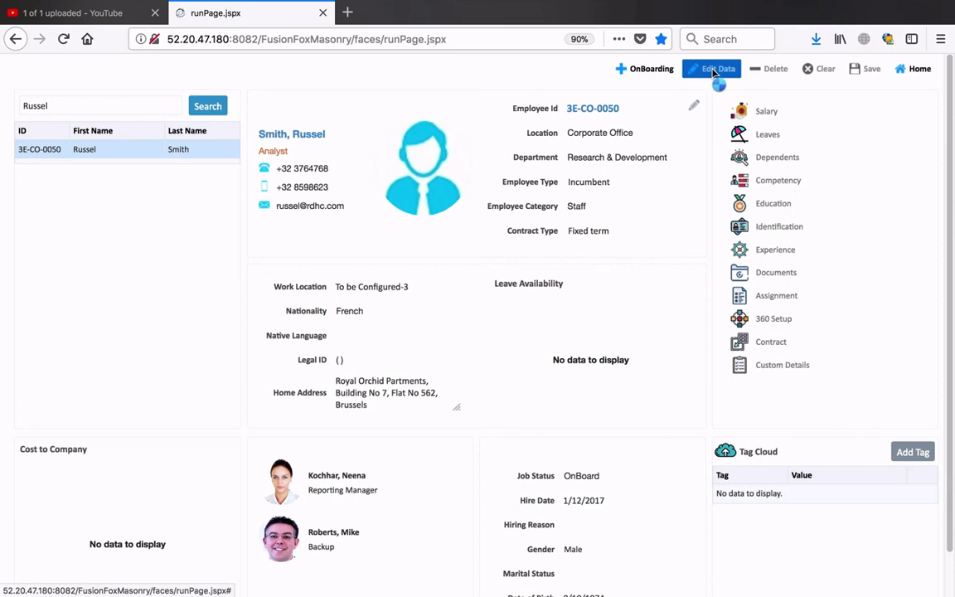
click(767, 115)
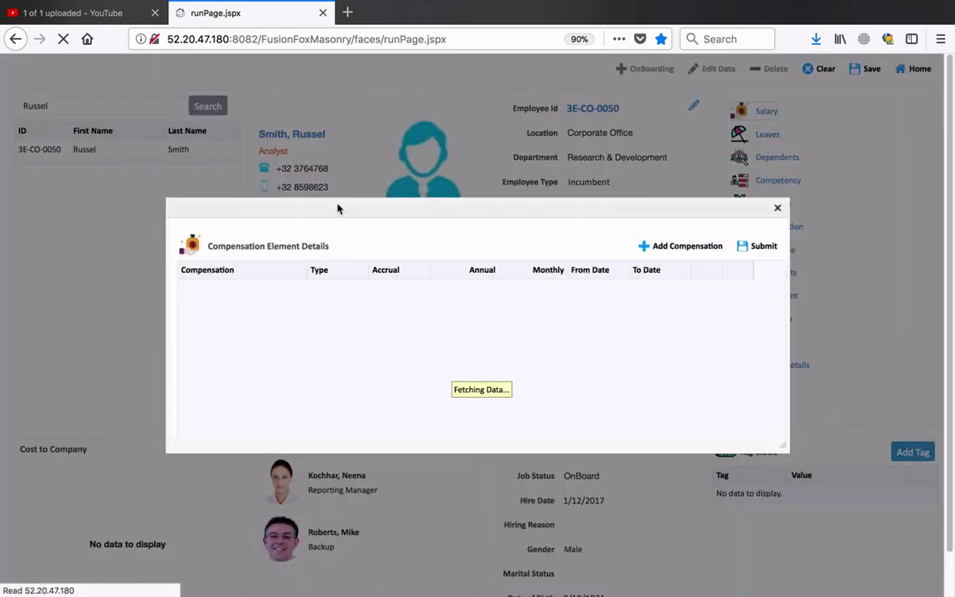
click(673, 247)
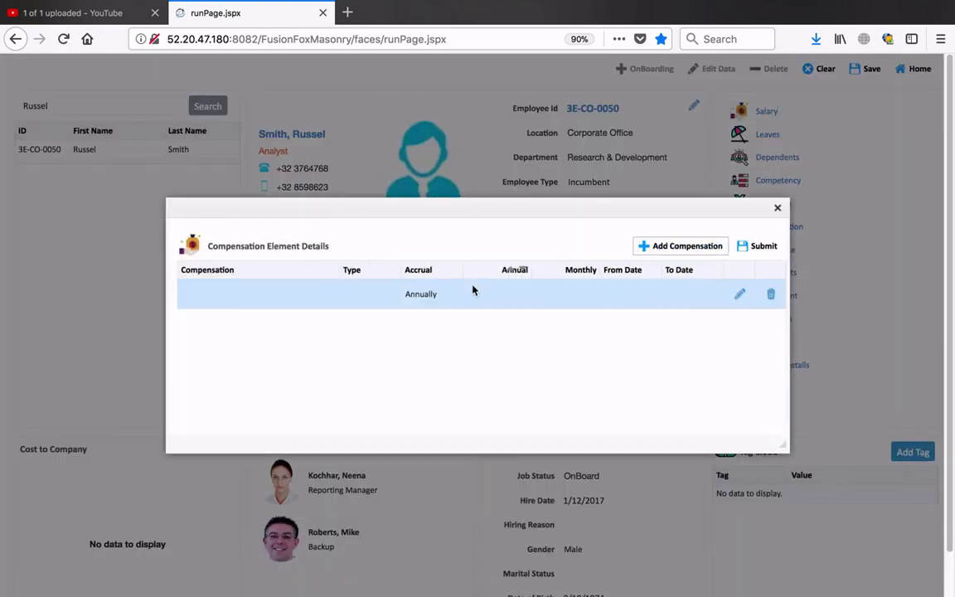
click(552, 236)
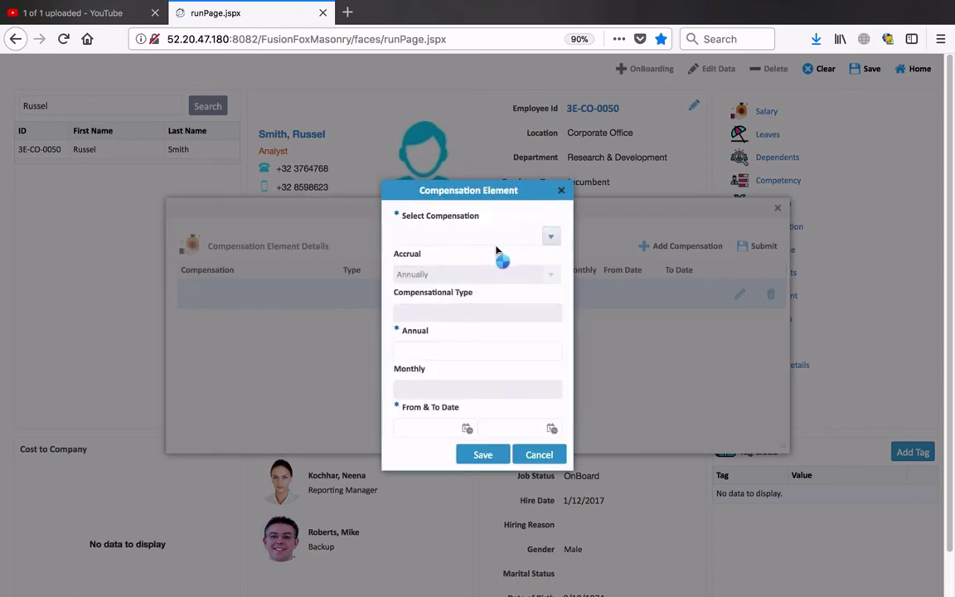
click(428, 255)
click(486, 352)
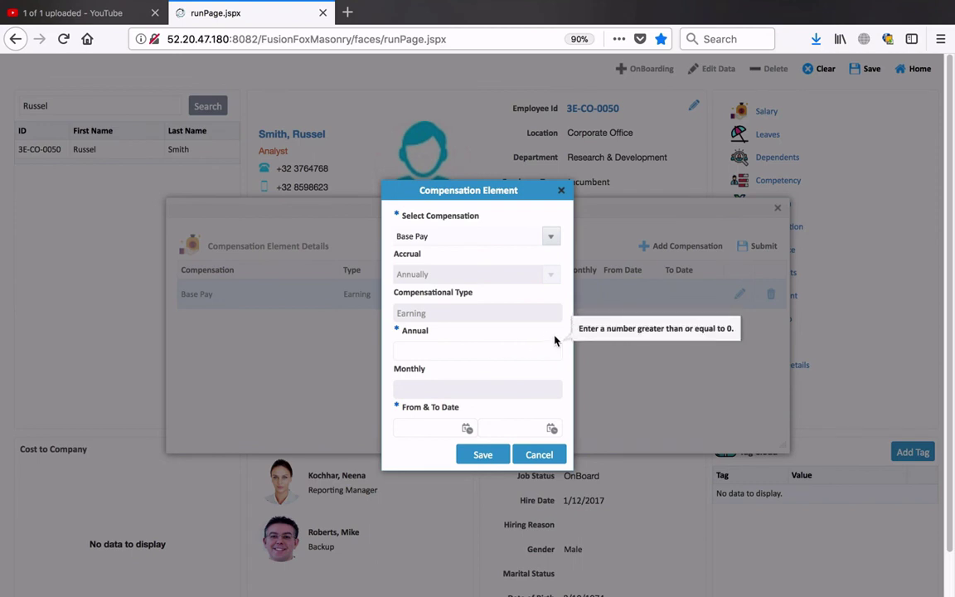
text(3200)
text(4200)
text(0)
click(548, 394)
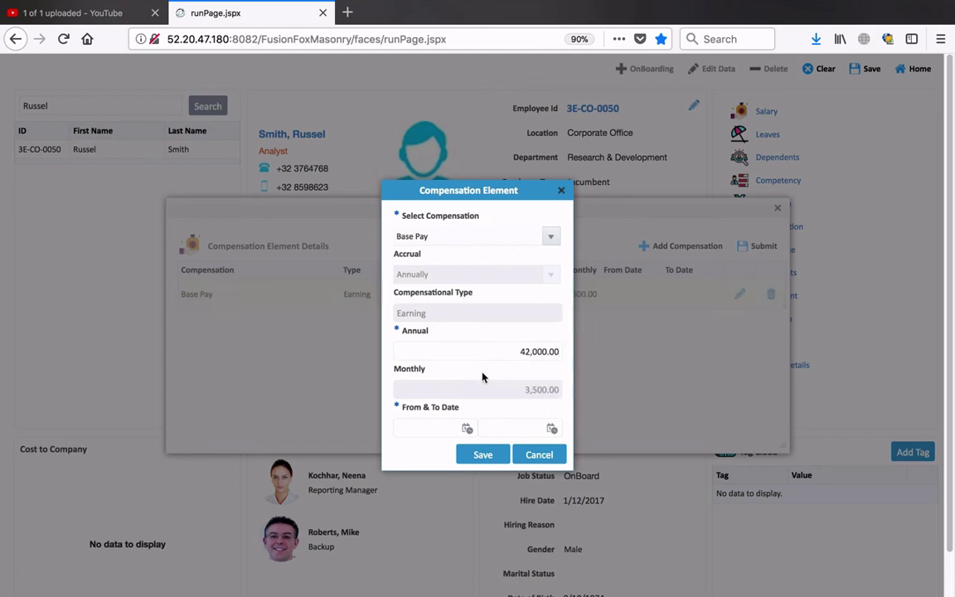
click(467, 428)
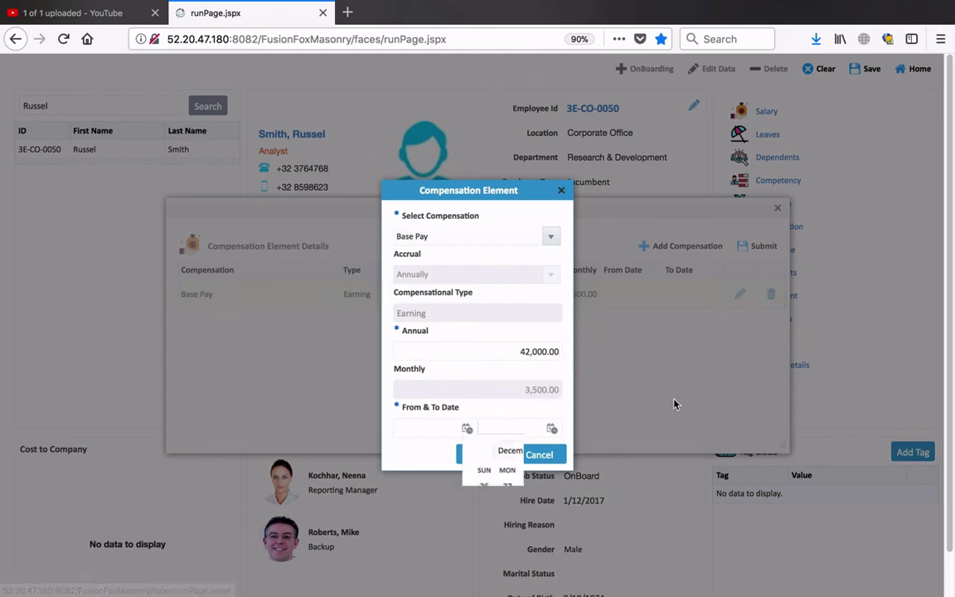
click(598, 487)
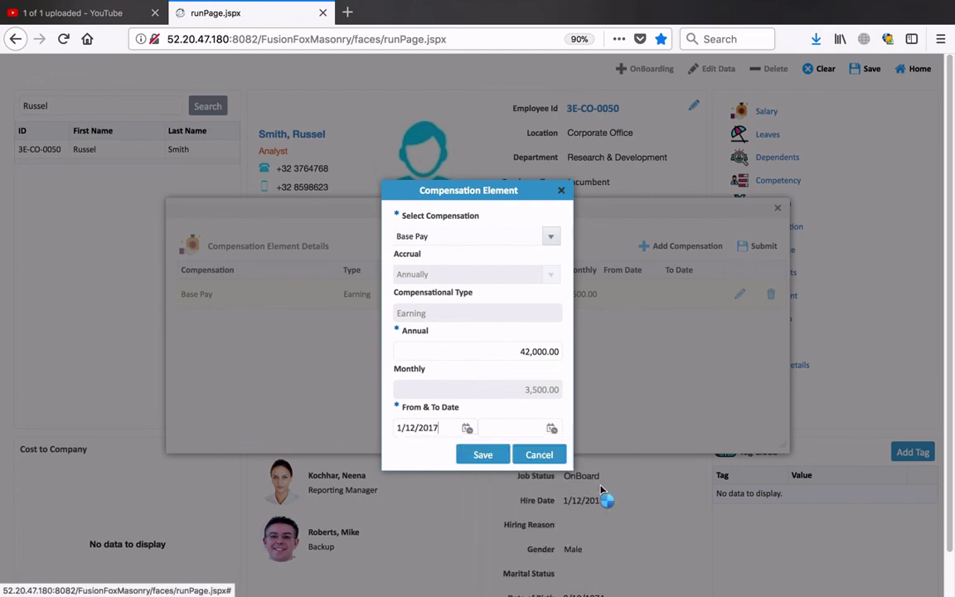
click(483, 455)
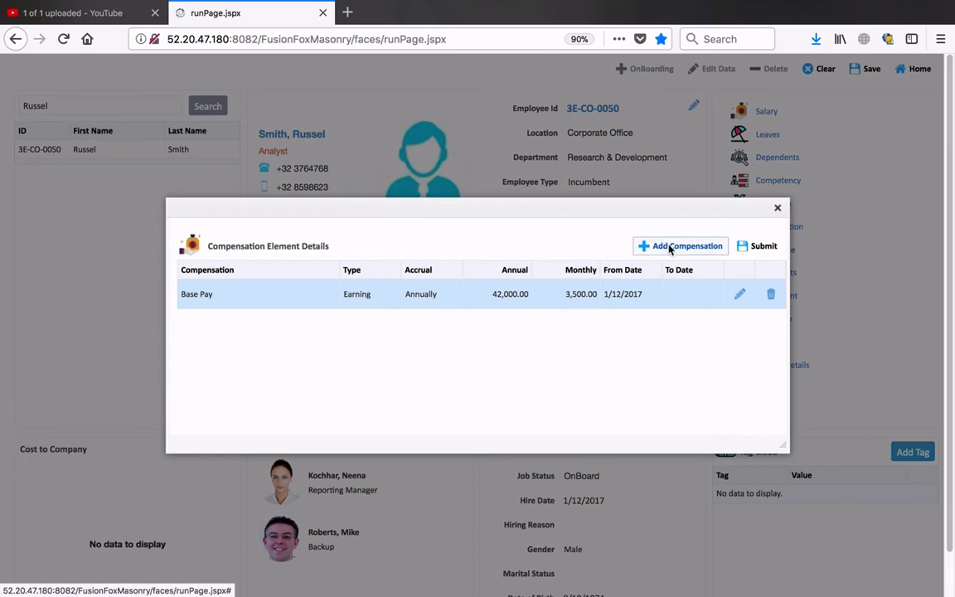
- Add a Transportation earning of 3,600.00 yearly from 1/12/2017 and submit the compensation list
click(669, 247)
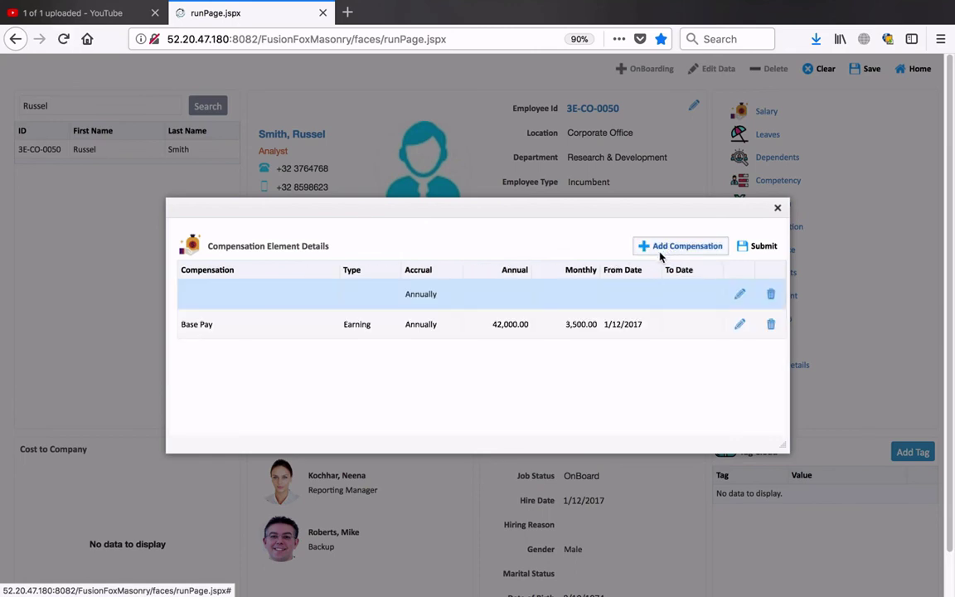
click(551, 238)
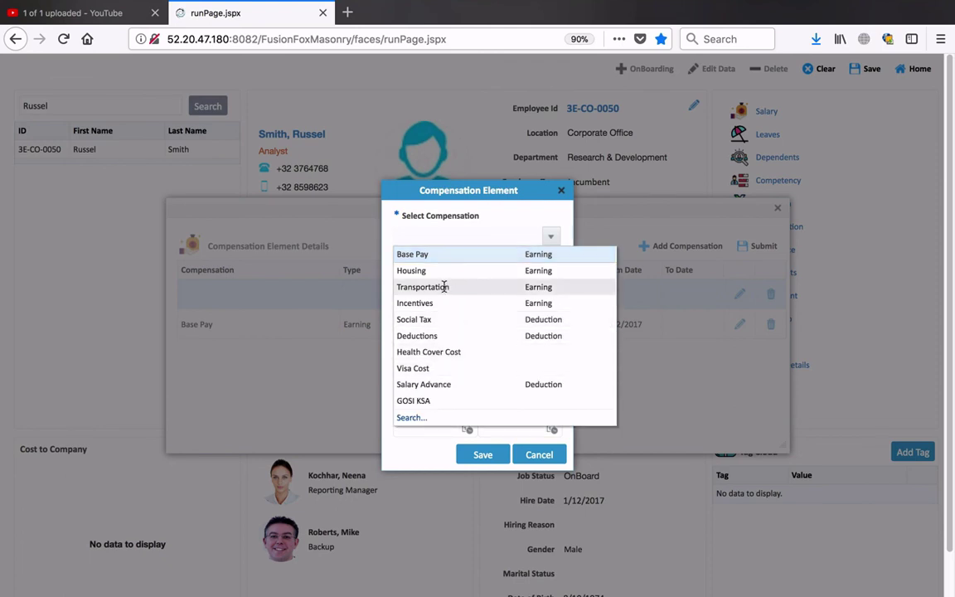
click(441, 287)
click(505, 352)
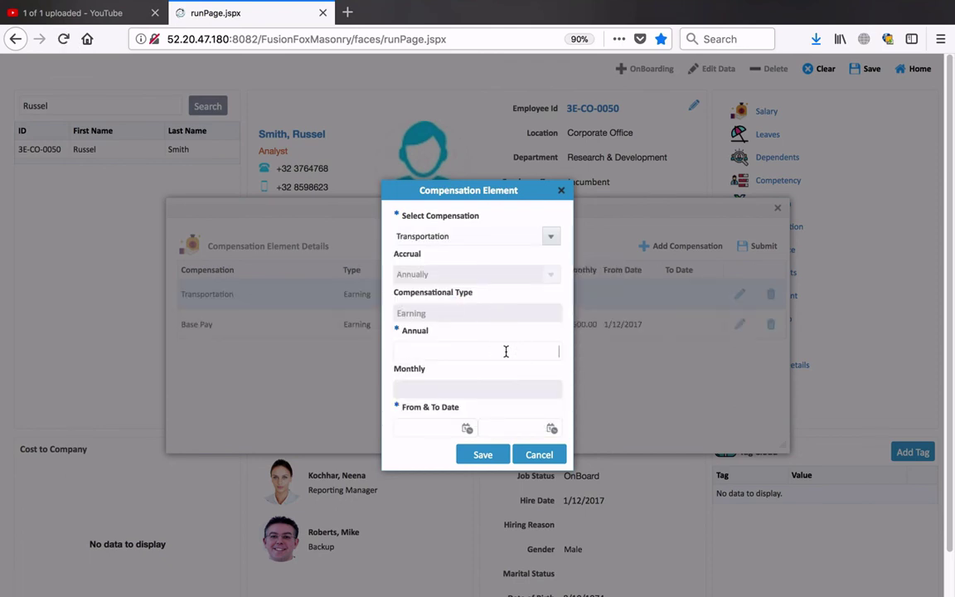
click(518, 395)
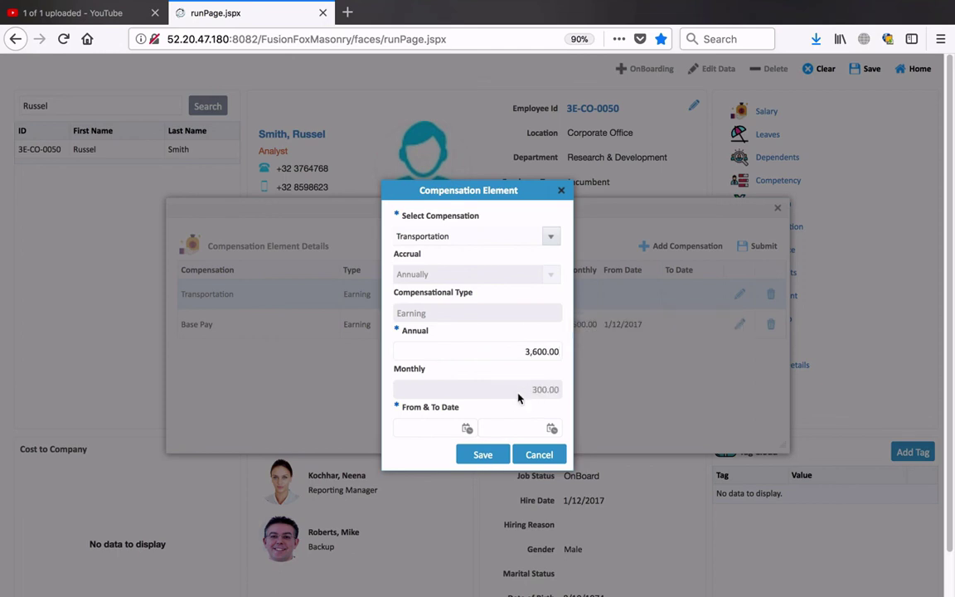
click(468, 431)
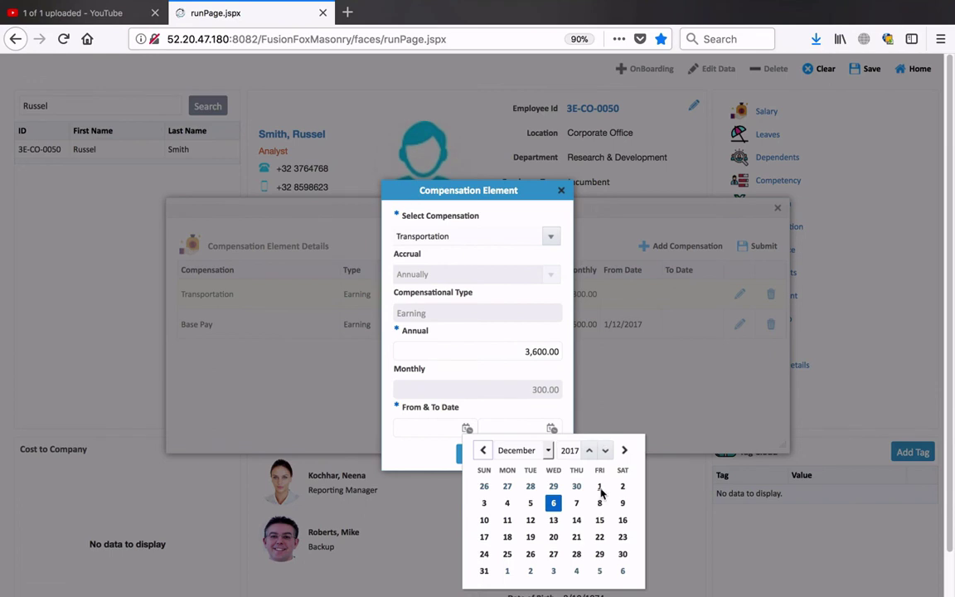
click(599, 488)
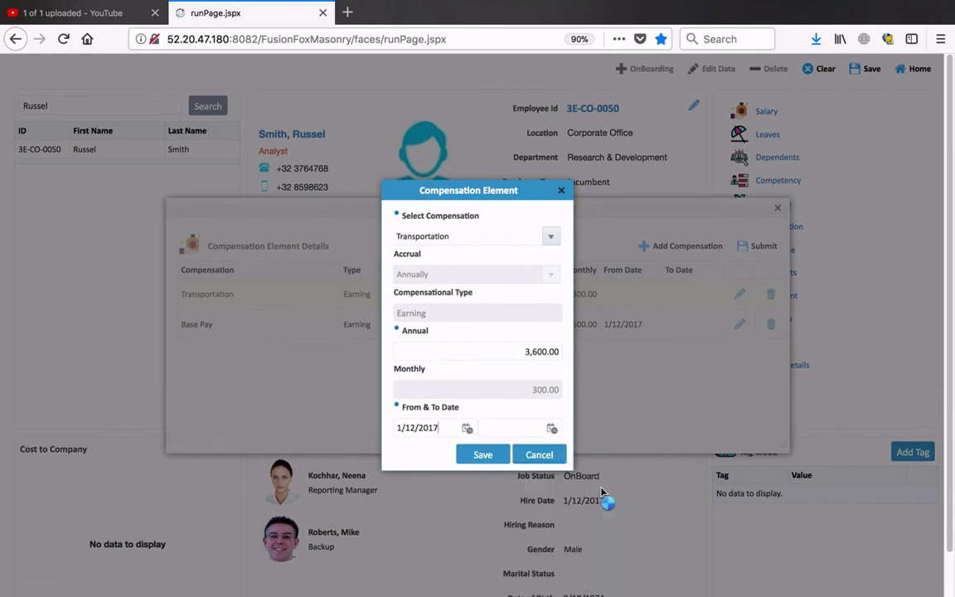
click(480, 457)
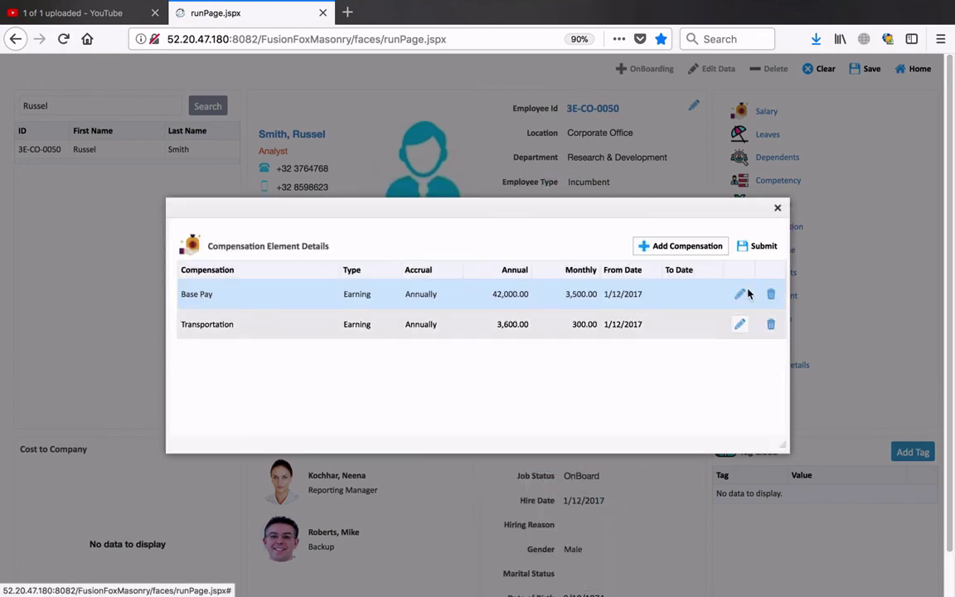
click(763, 247)
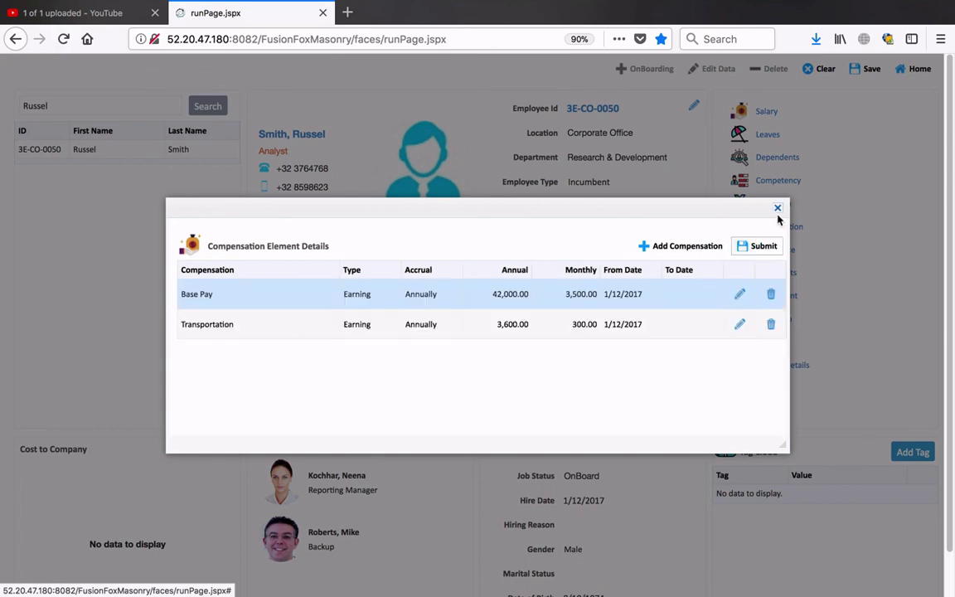
click(778, 208)
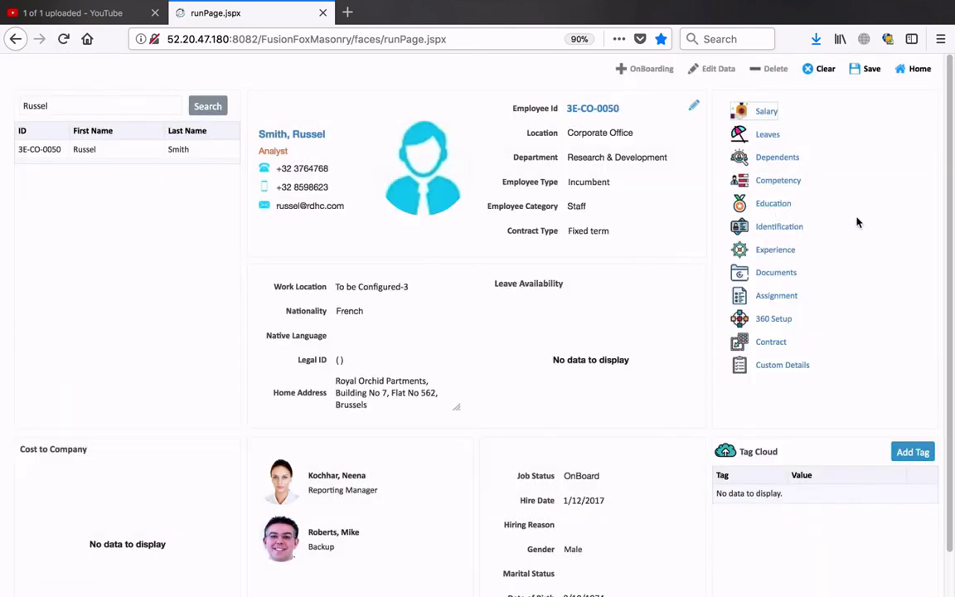
- Create an active Annual Leave entitlement accruing 15 days per year
click(775, 137)
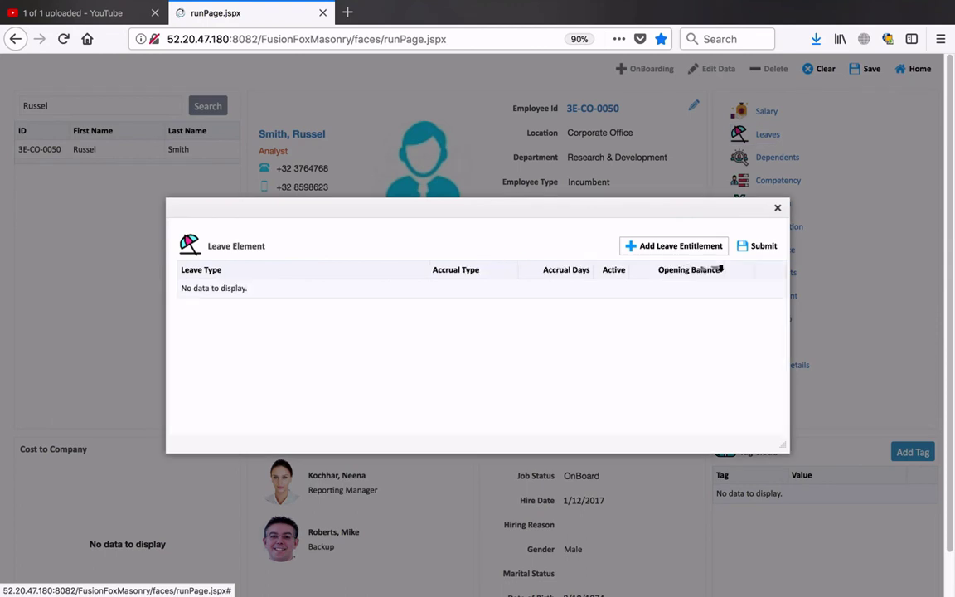
click(678, 249)
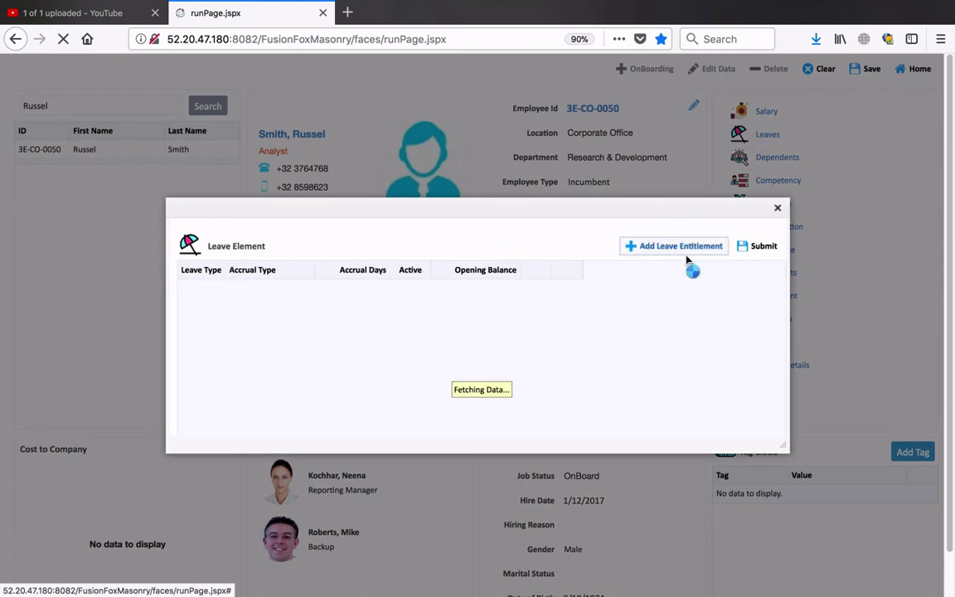
click(574, 291)
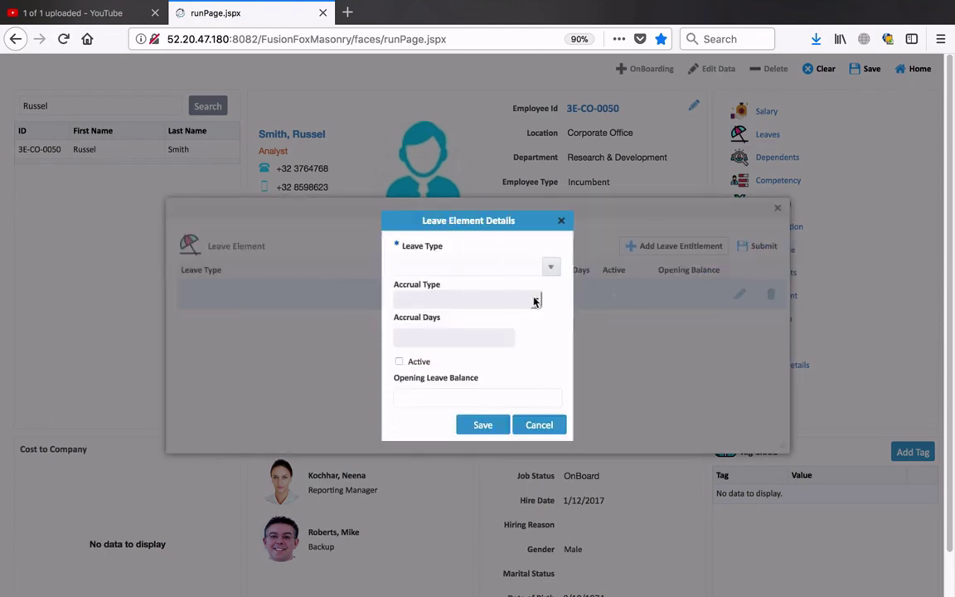
click(550, 266)
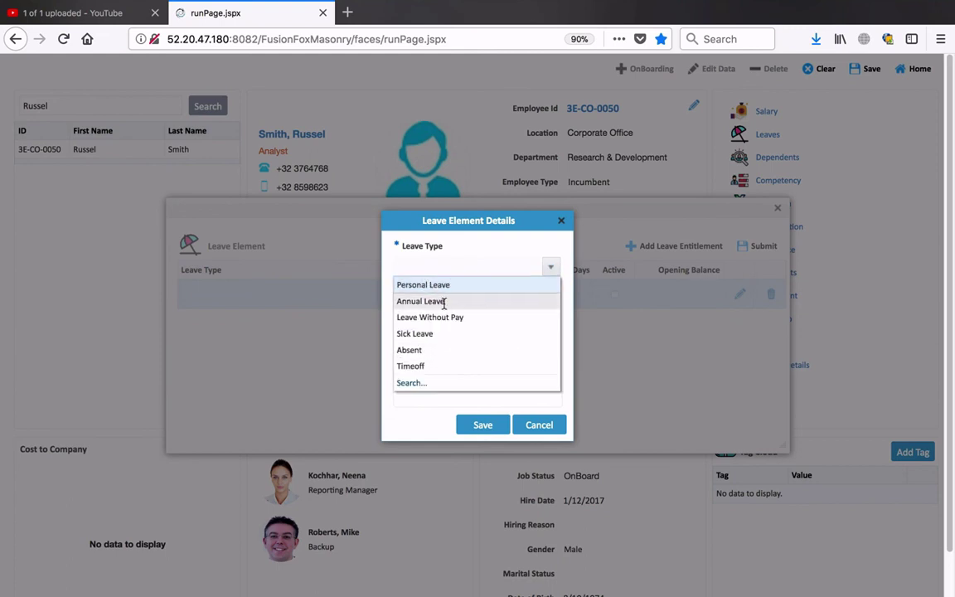
click(423, 302)
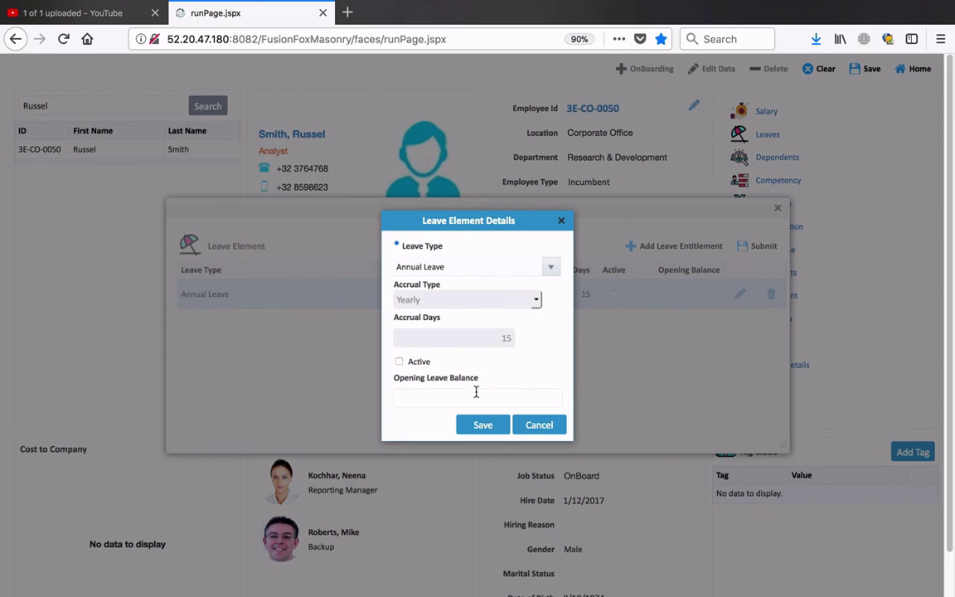
click(447, 396)
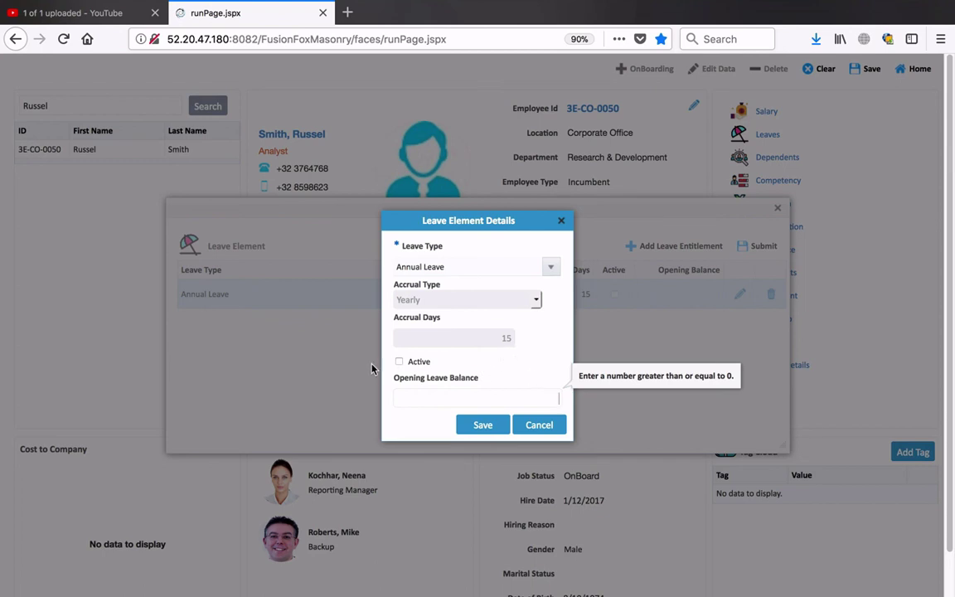
click(398, 361)
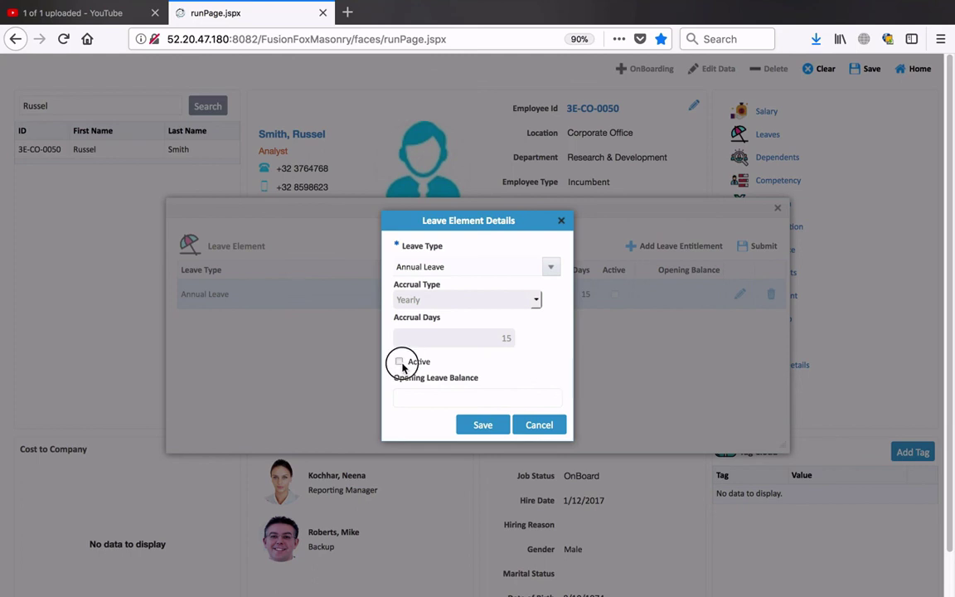
click(486, 425)
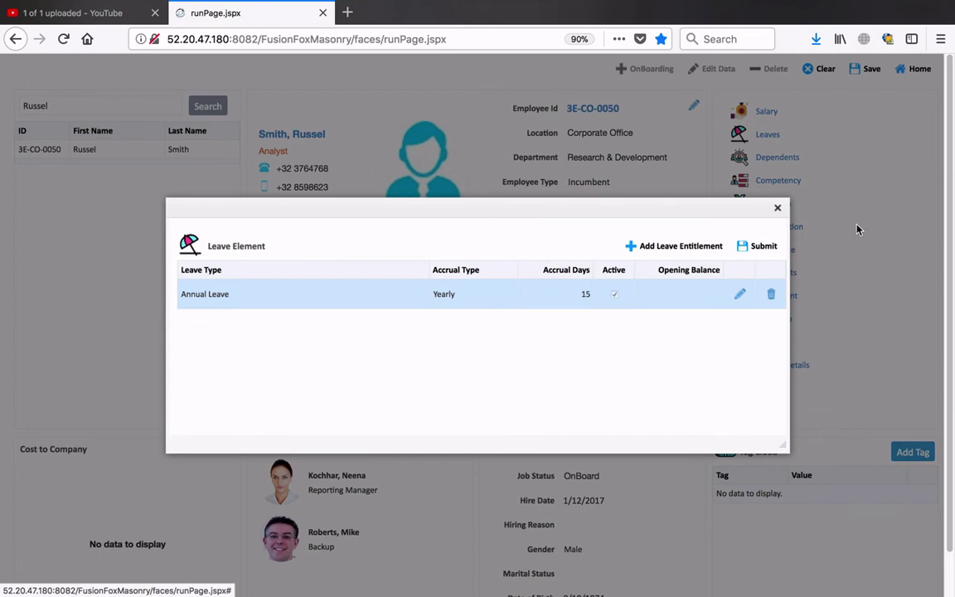
- Submit the leave entitlements and save the employee record
click(762, 246)
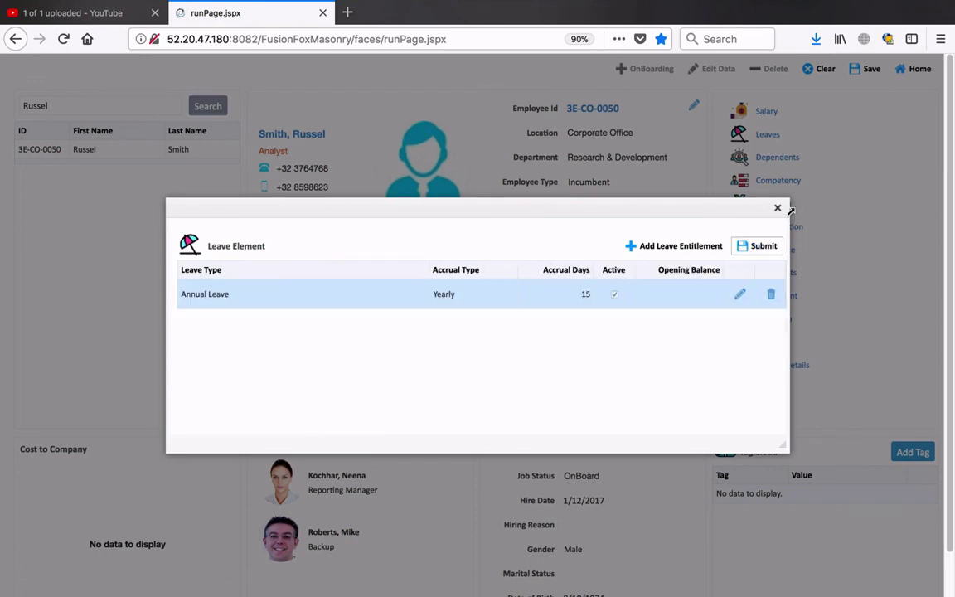
click(777, 207)
click(866, 68)
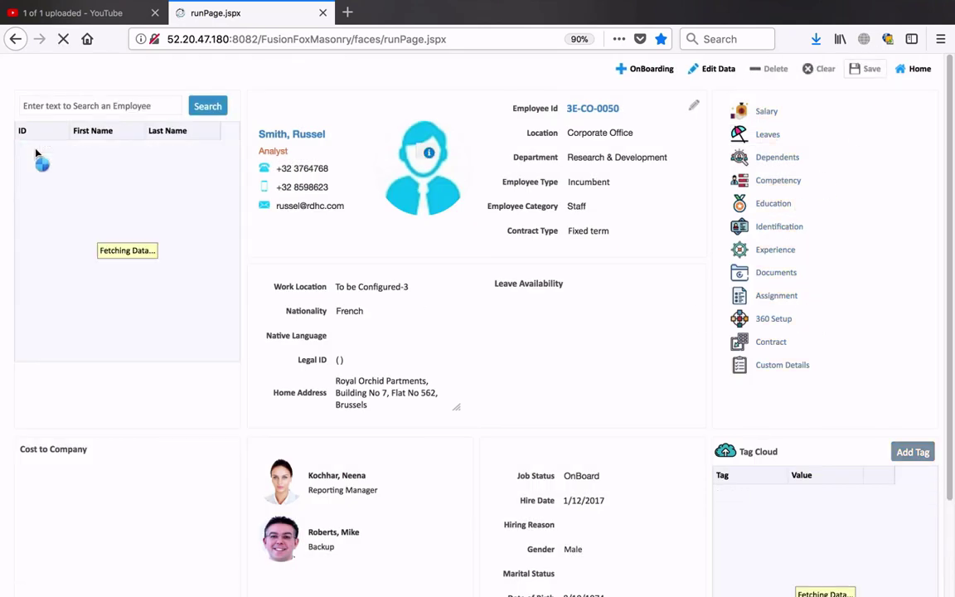
- Dismiss the save confirmation and review the charts: 15 days Annual Leave, 92.11% Base Pay, 7.895% Transportation
click(513, 222)
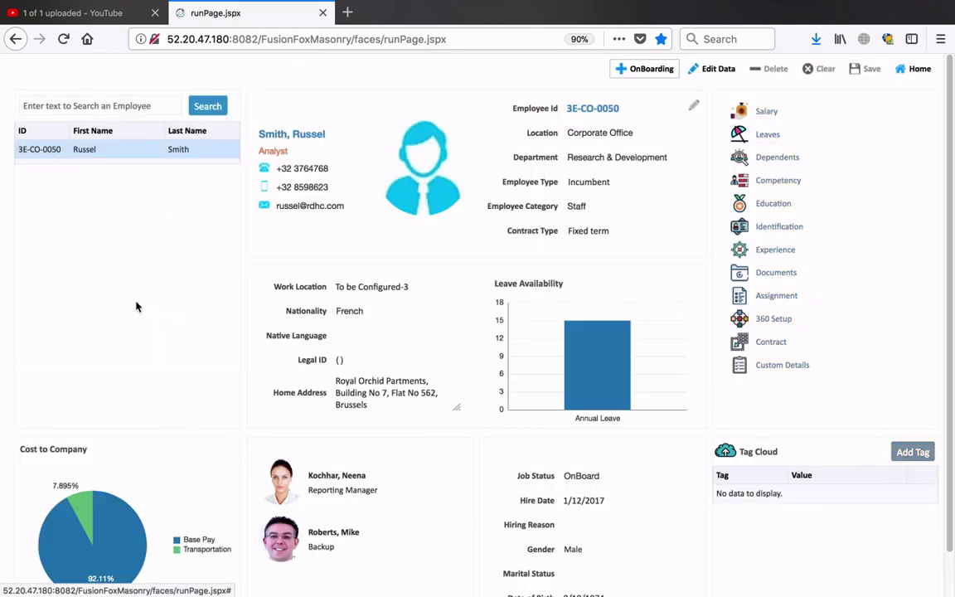
scroll(62, 319, down, 1)
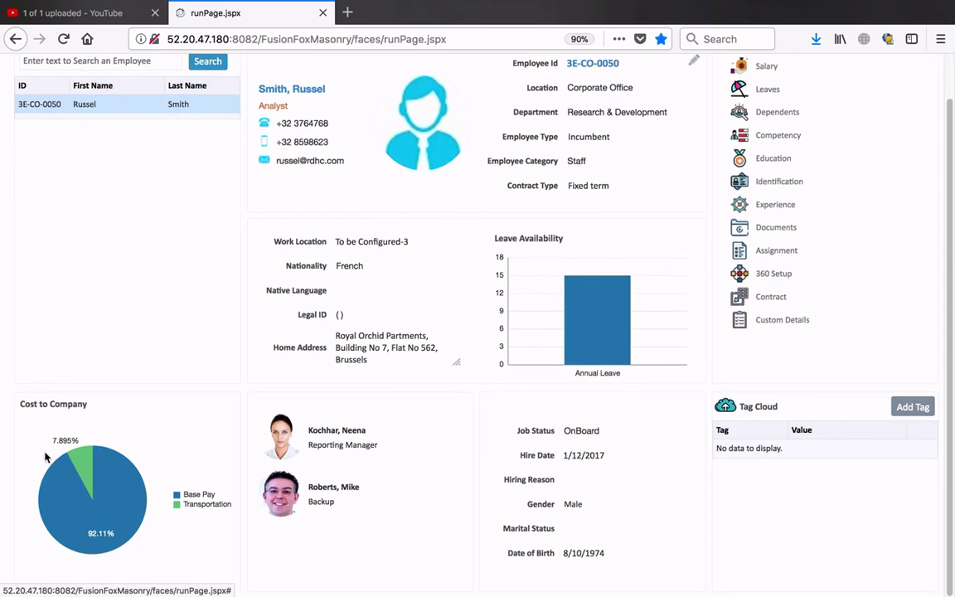
mouse_move(51, 456)
scroll(138, 314, up, 1)
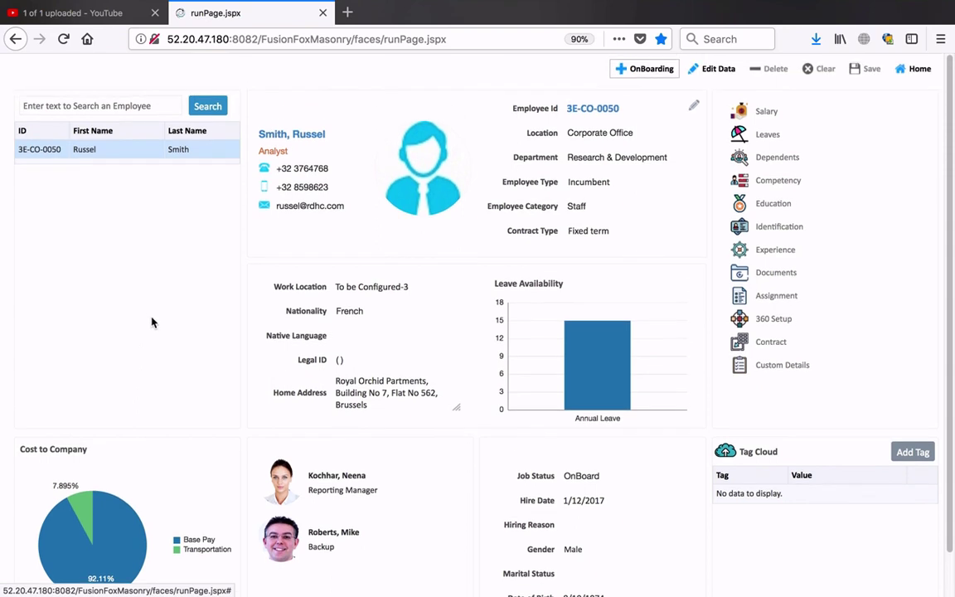